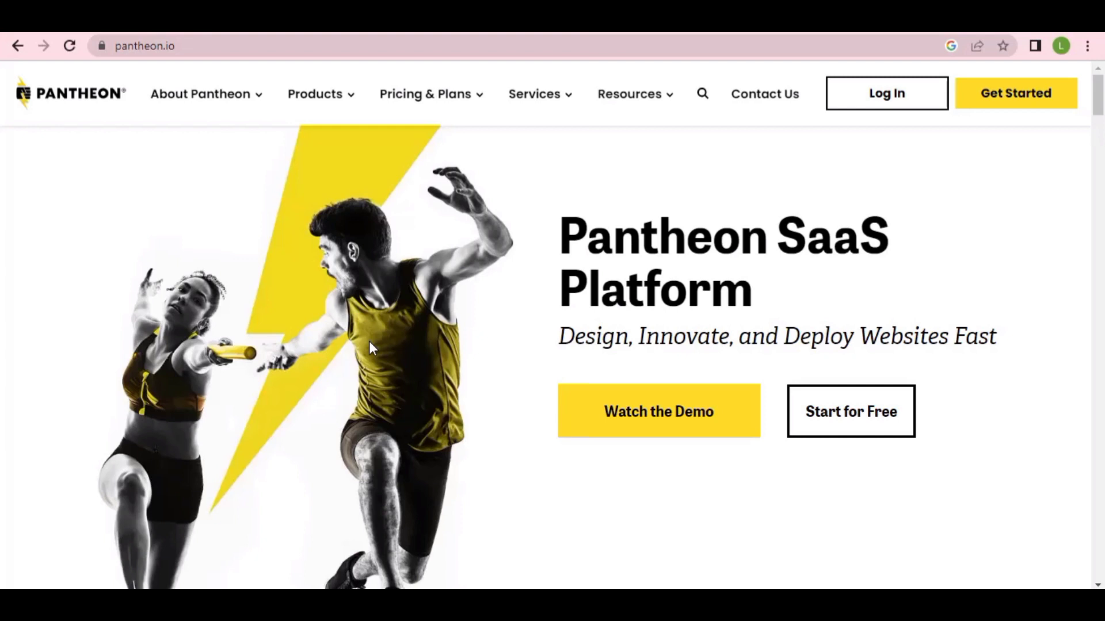
Step: Go from the Pantheon homepage via Get Started to the Create Your Free Account sign-up form
scroll(371, 323, down, 4)
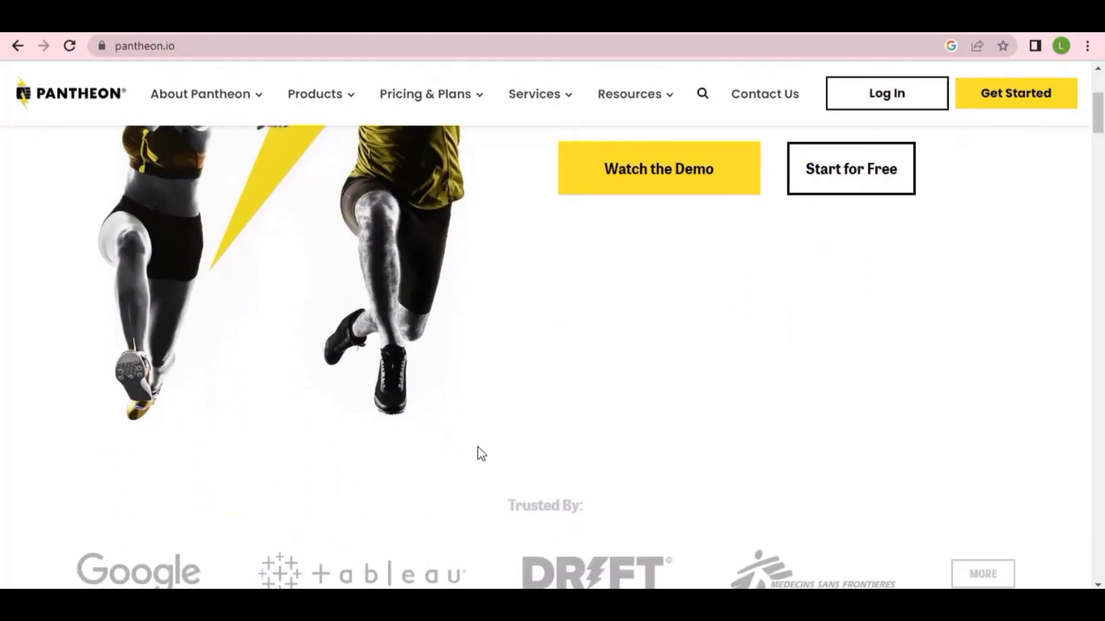
scroll(851, 385, up, 4)
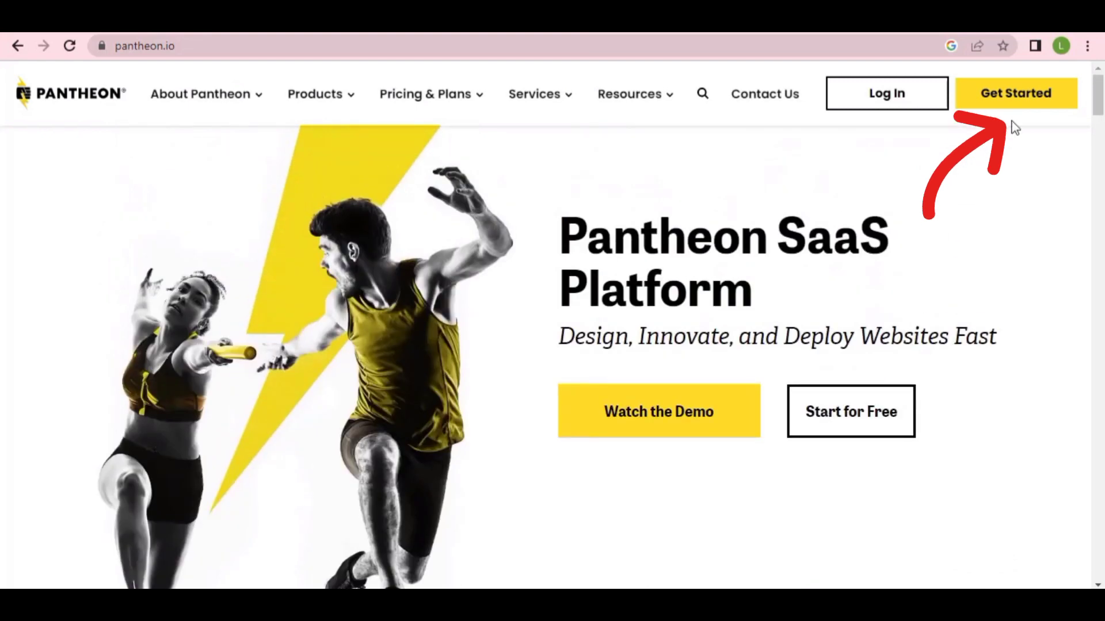
click(1020, 106)
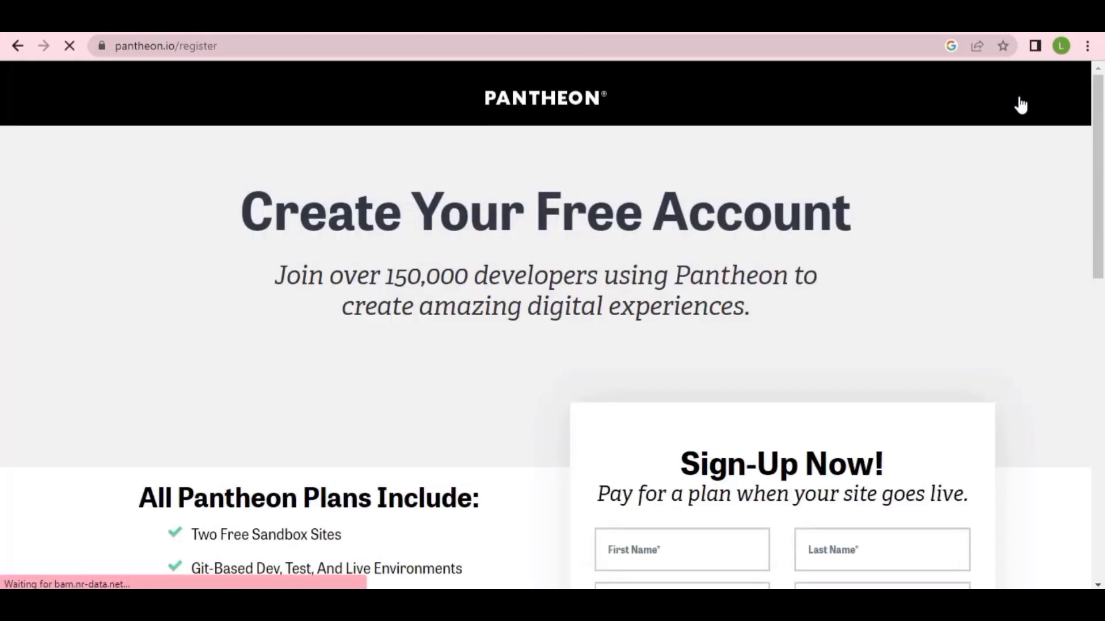
scroll(623, 321, down, 7)
scroll(624, 321, up, 5)
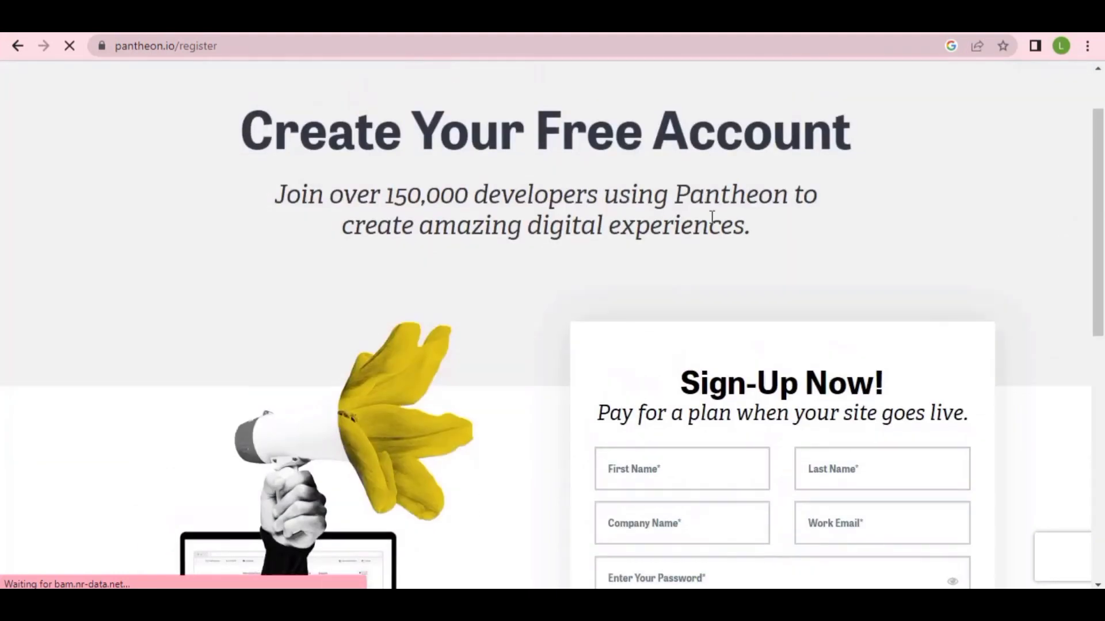
scroll(712, 219, down, 8)
scroll(712, 251, down, 1)
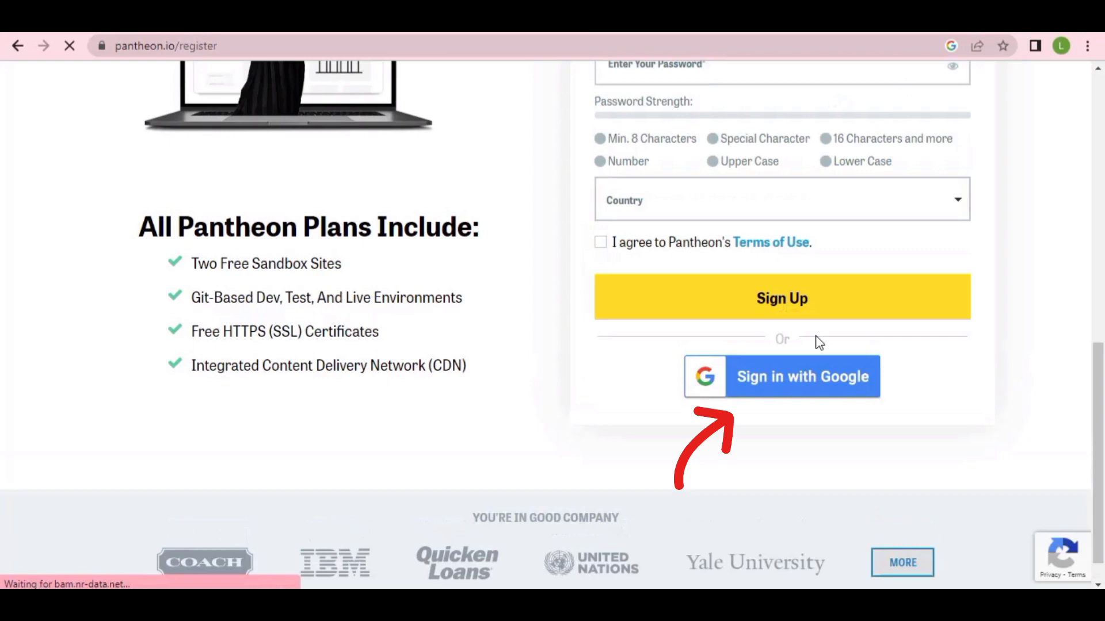
Step: Sign up with Google by choosing the Google account to continue with
click(820, 390)
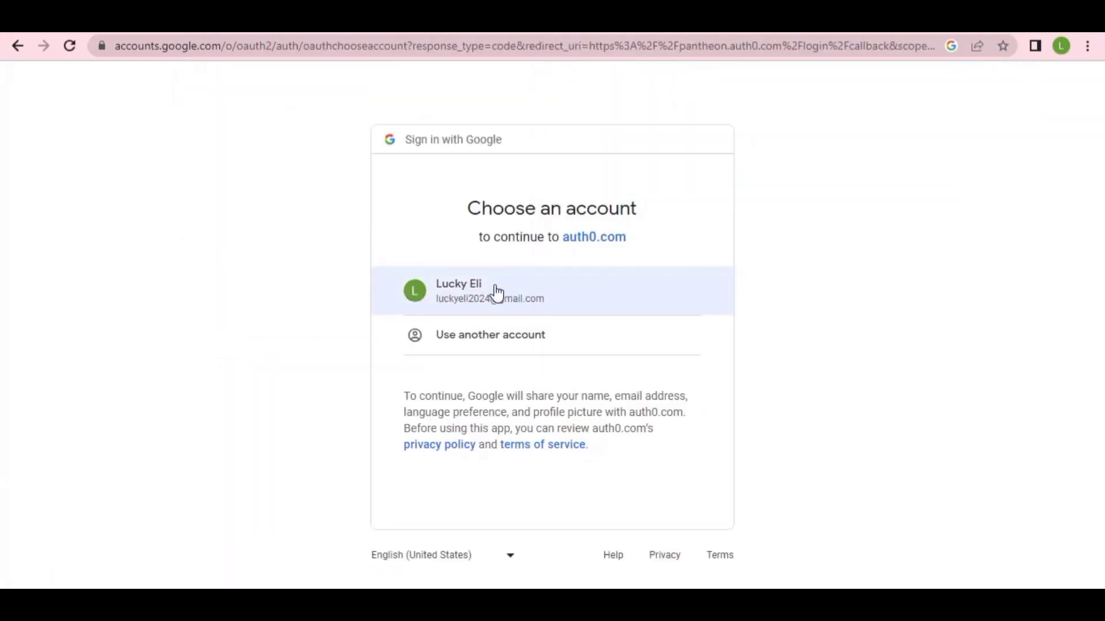
click(527, 292)
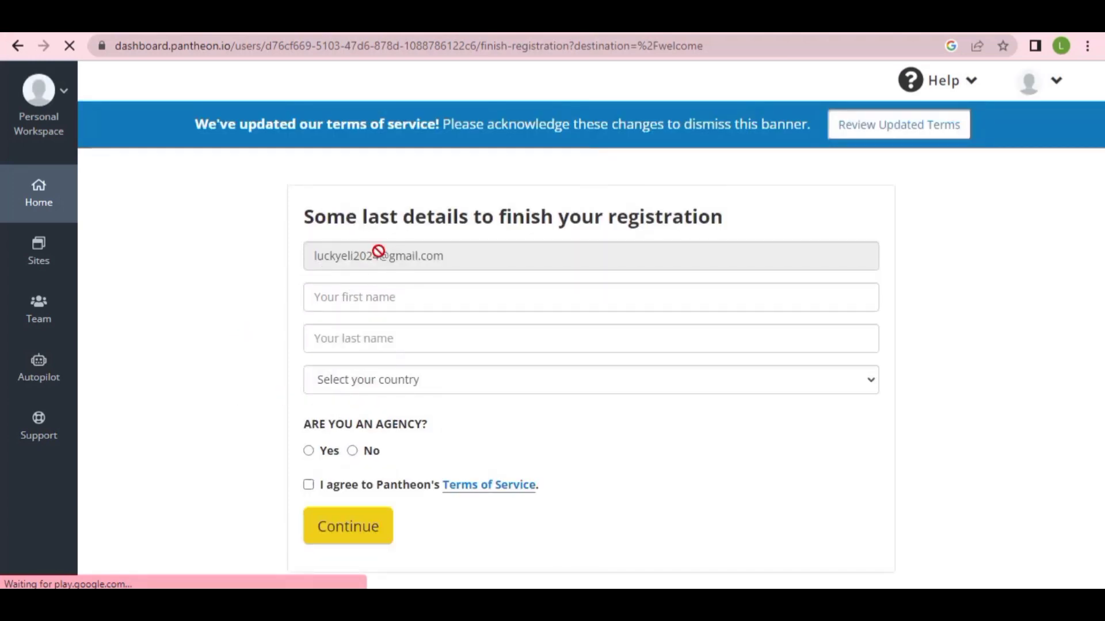
Step: Enter the user's first and last name in the registration form
click(394, 302)
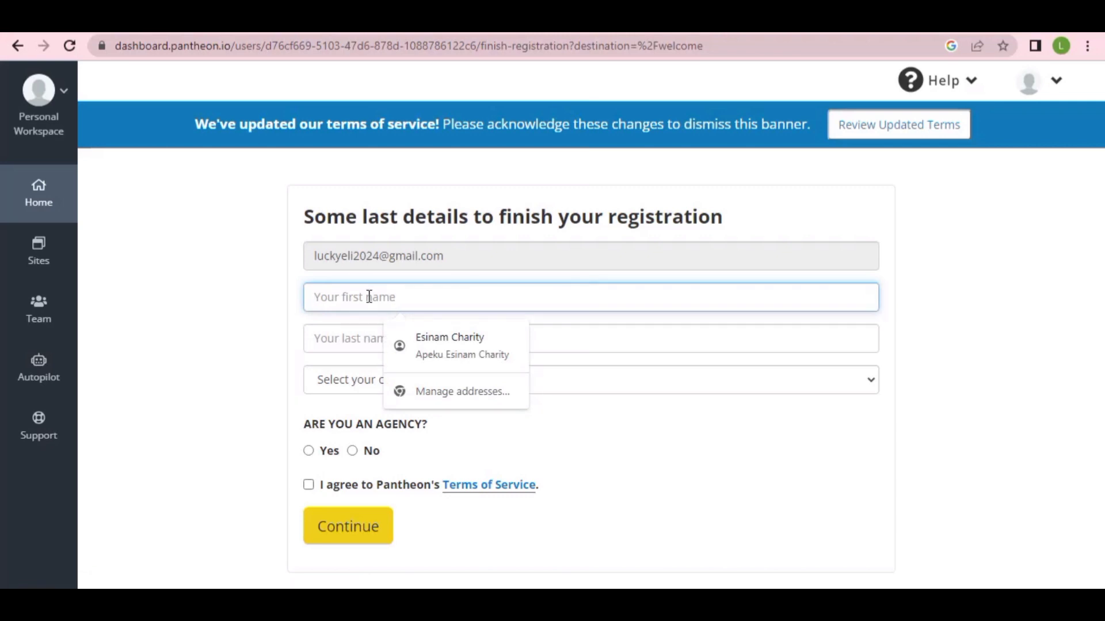
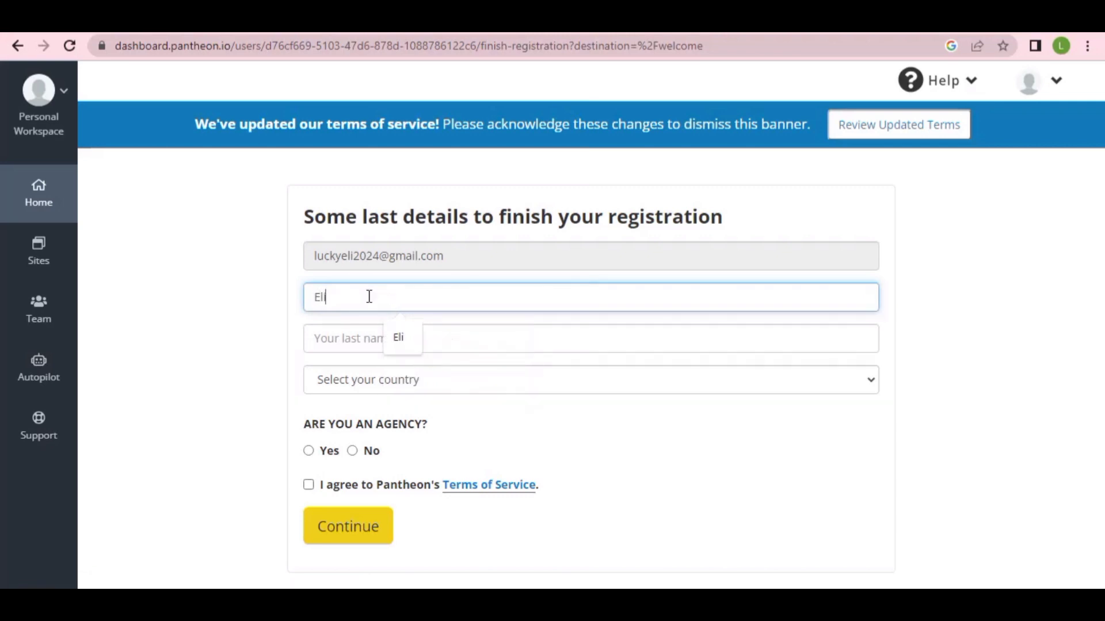
click(367, 335)
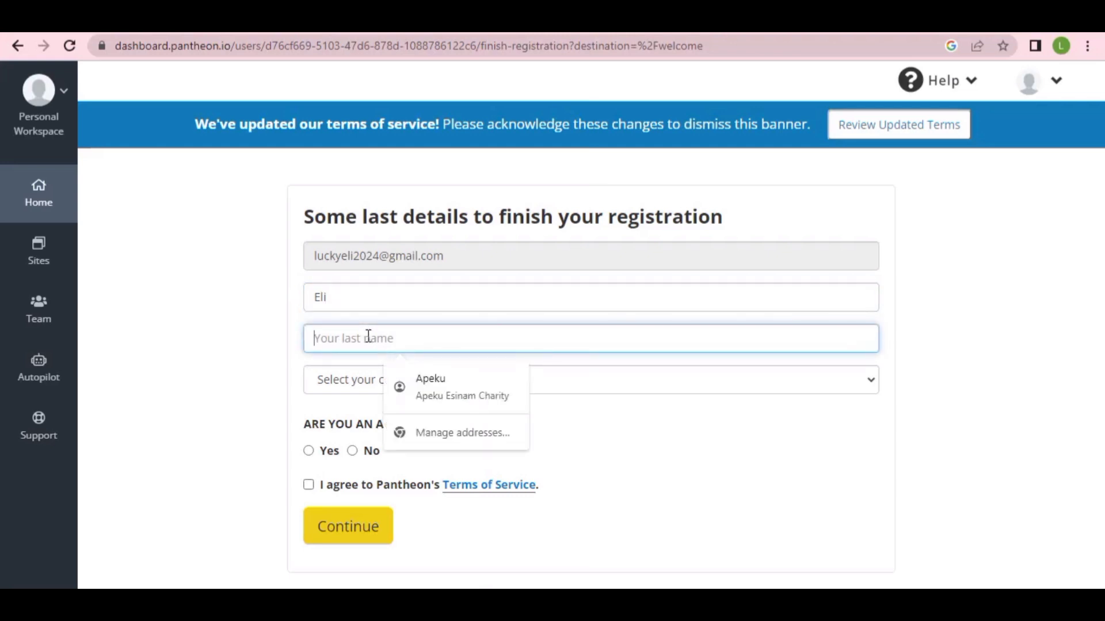
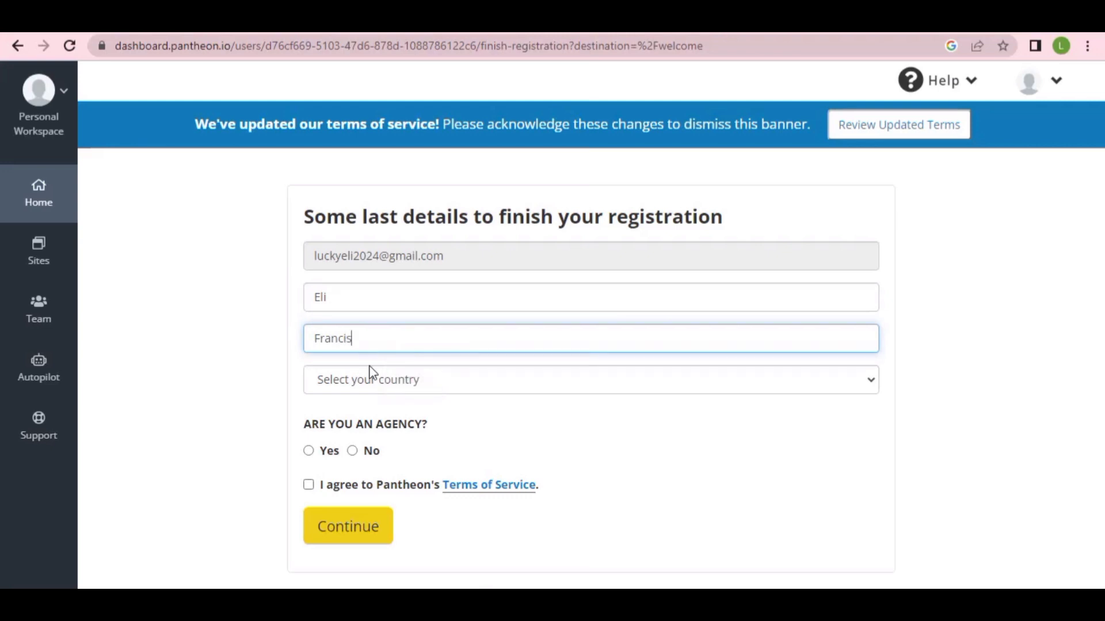
Step: Set country to Ghana, opt into marketing, answer Yes for agency, accept terms, and submit
click(373, 384)
scroll(414, 264, down, 20)
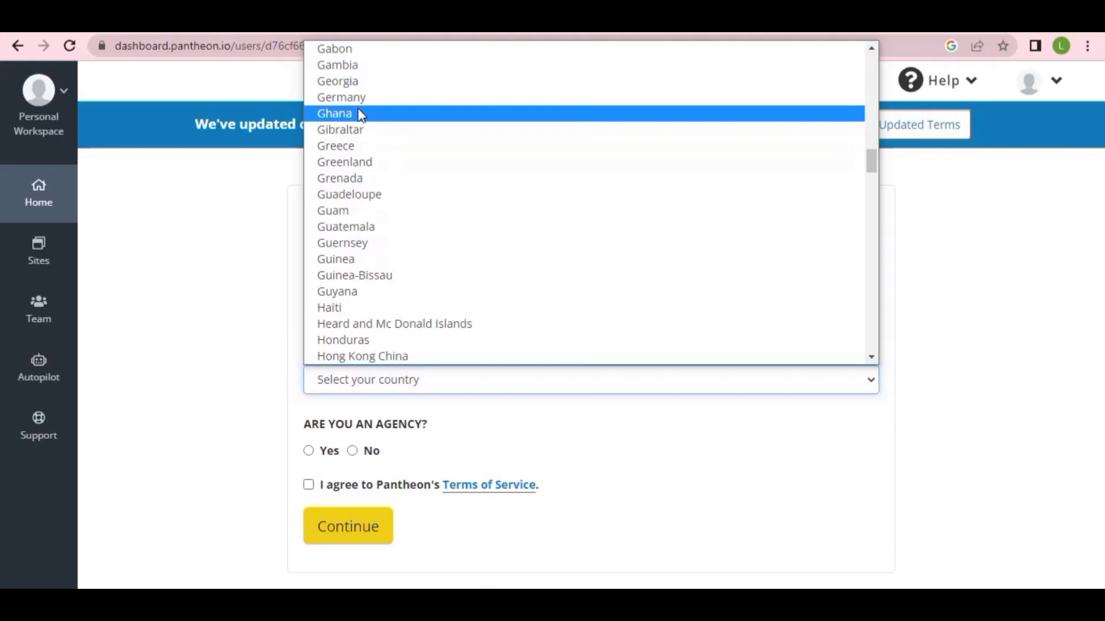
click(357, 114)
click(302, 415)
click(302, 454)
click(302, 489)
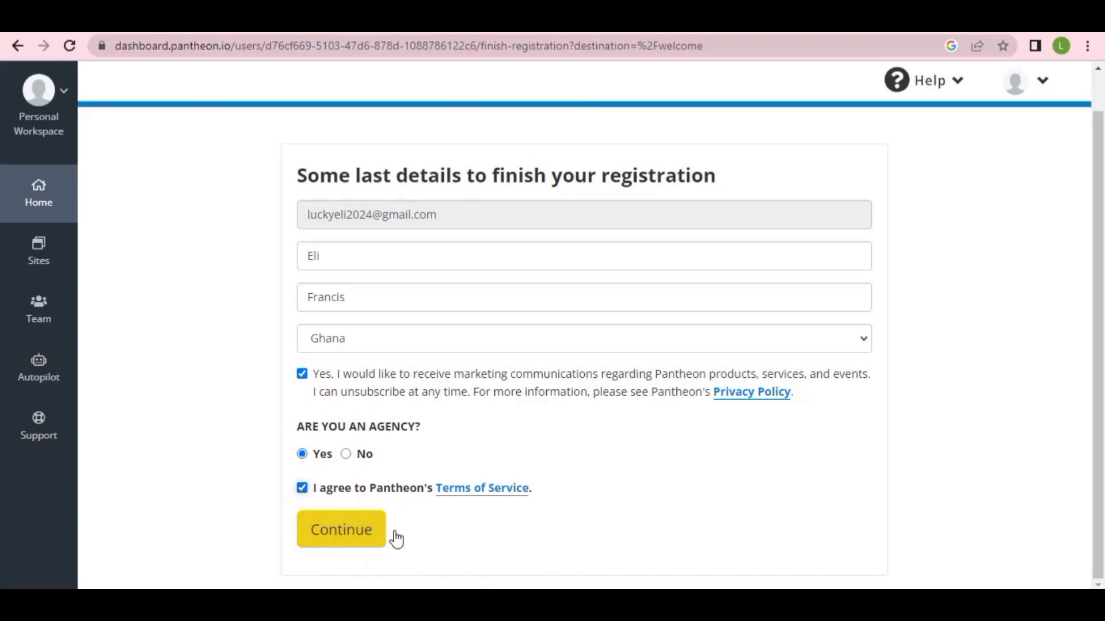
click(333, 535)
click(349, 543)
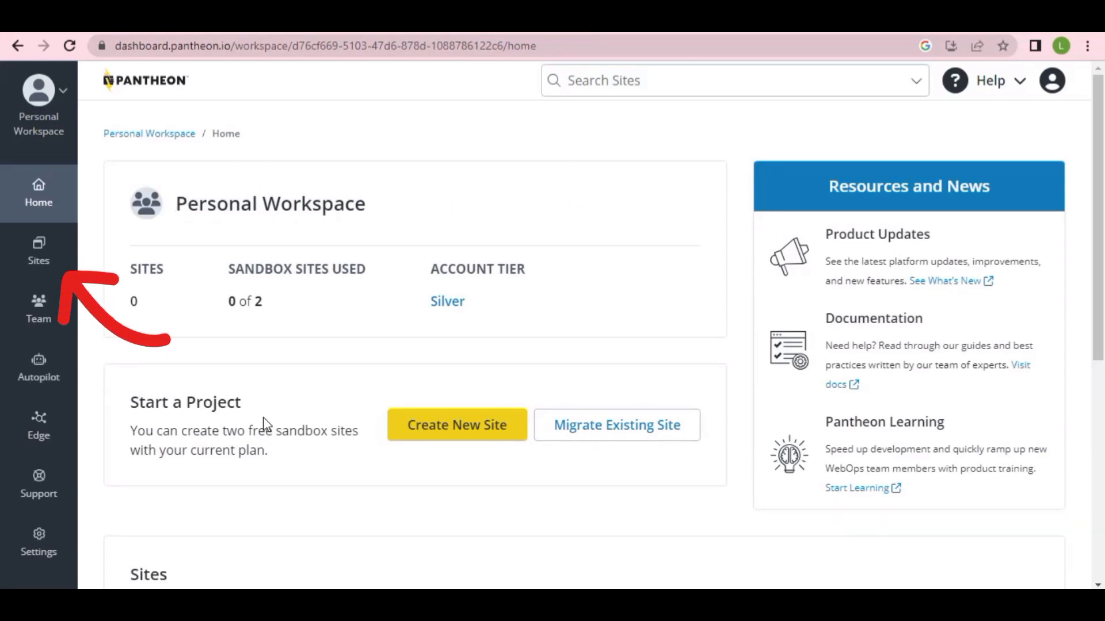
Step: Go to the workspace's Sites list from the sidebar
click(23, 272)
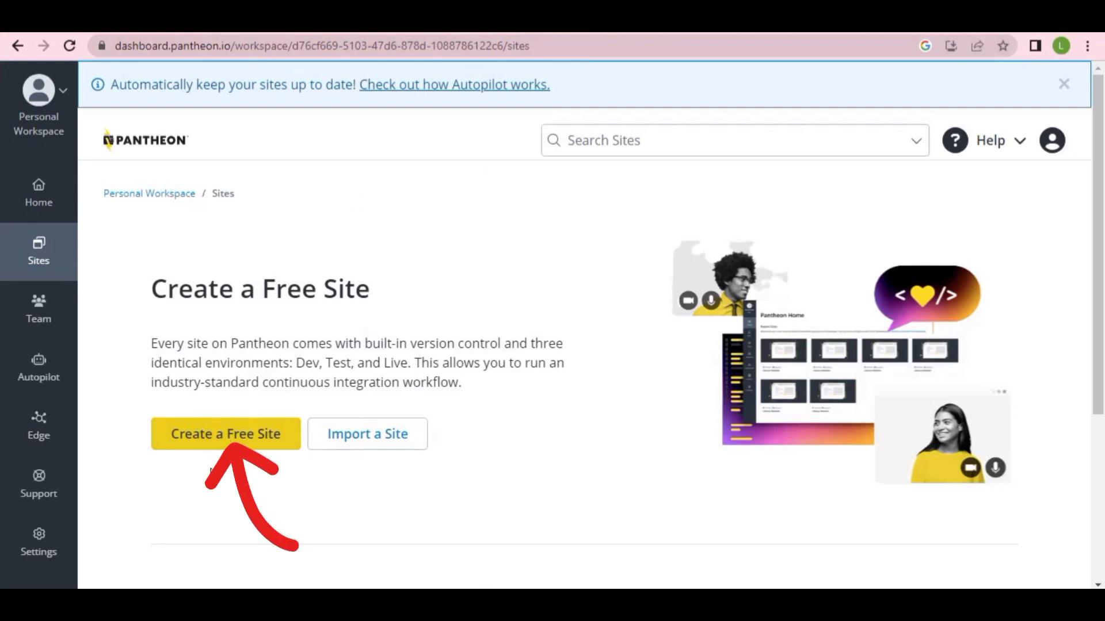
Step: Start a free site and pick WordPress as its CMS
click(262, 443)
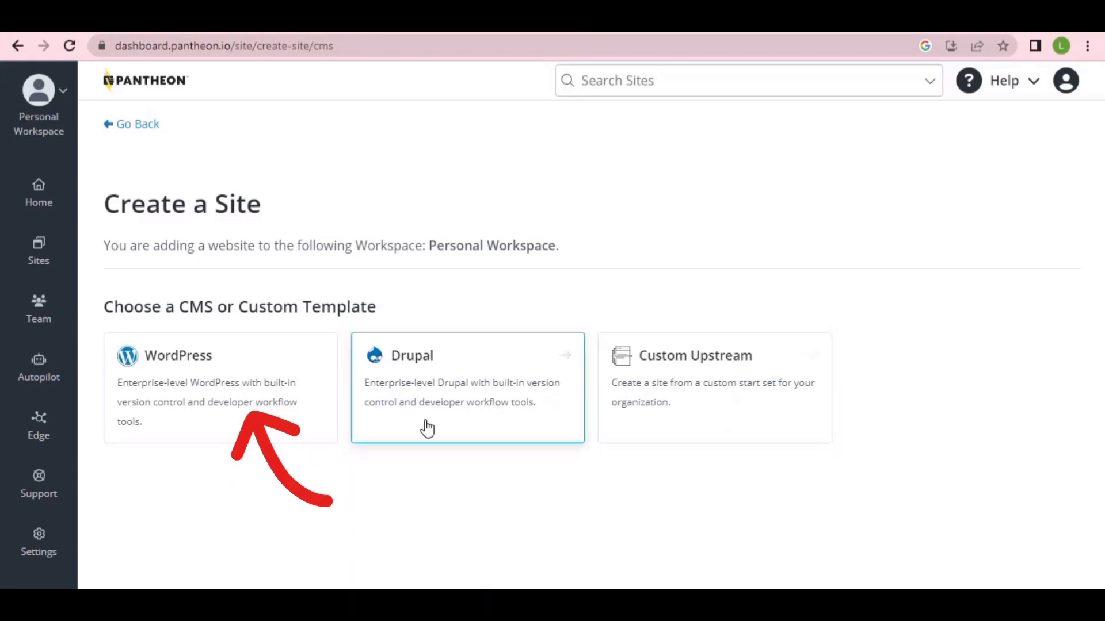
click(198, 397)
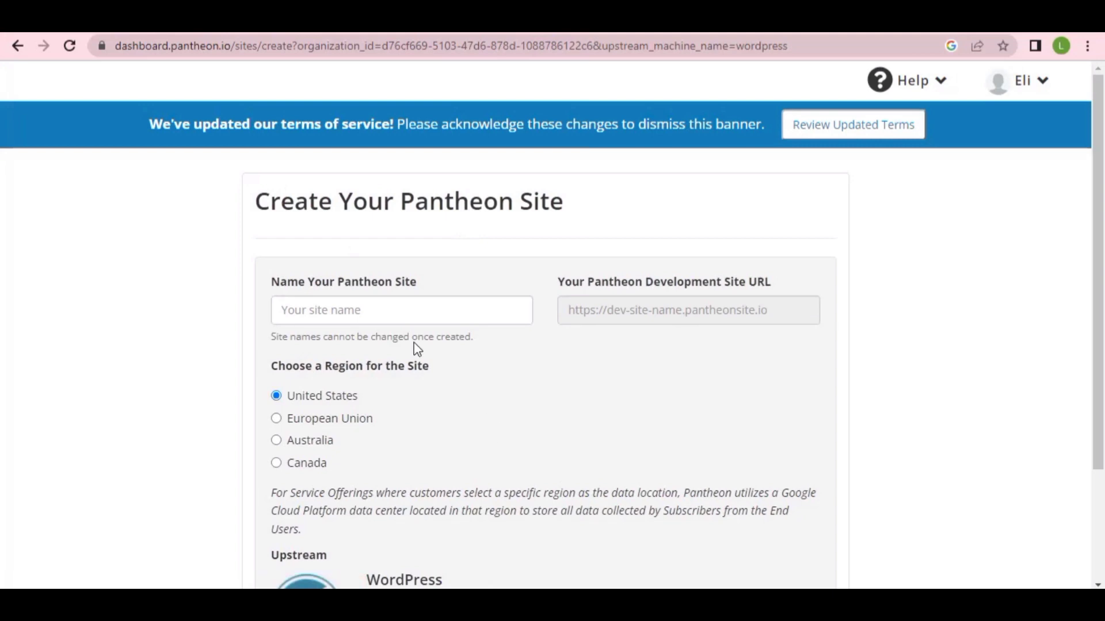
Step: Name the new WordPress site 'lucky20' in the United States region and create it
scroll(418, 345, down, 1)
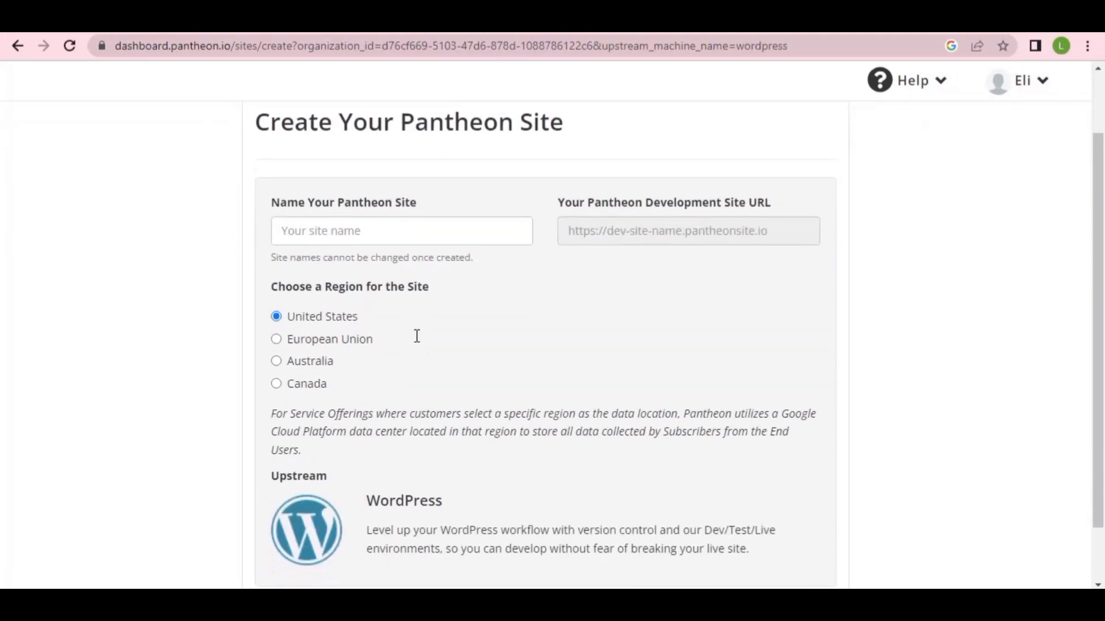
click(395, 233)
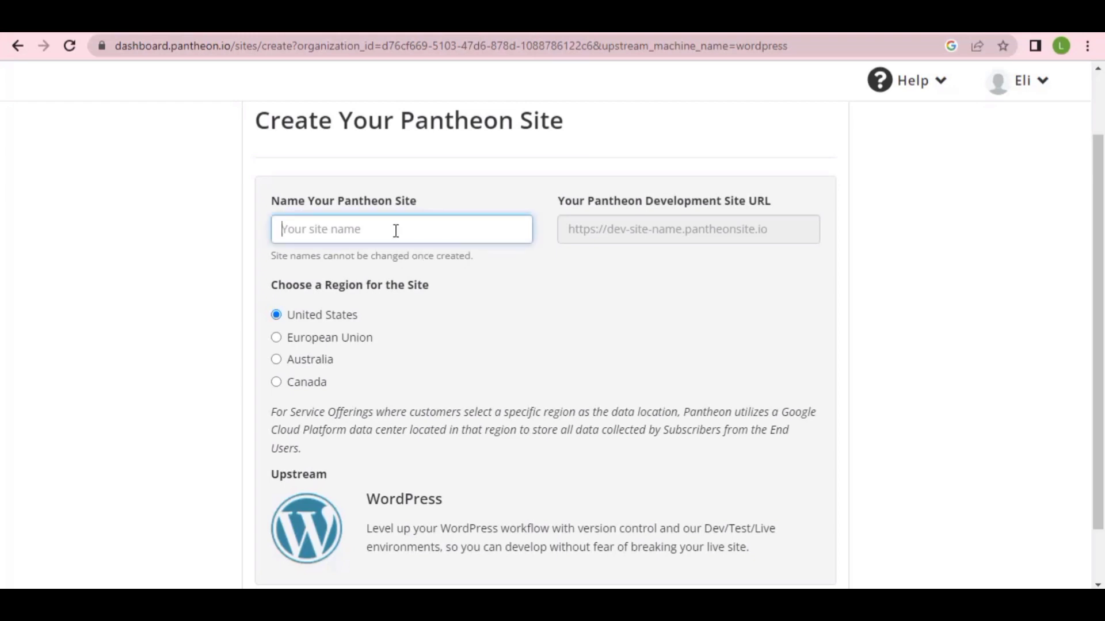
text(luc)
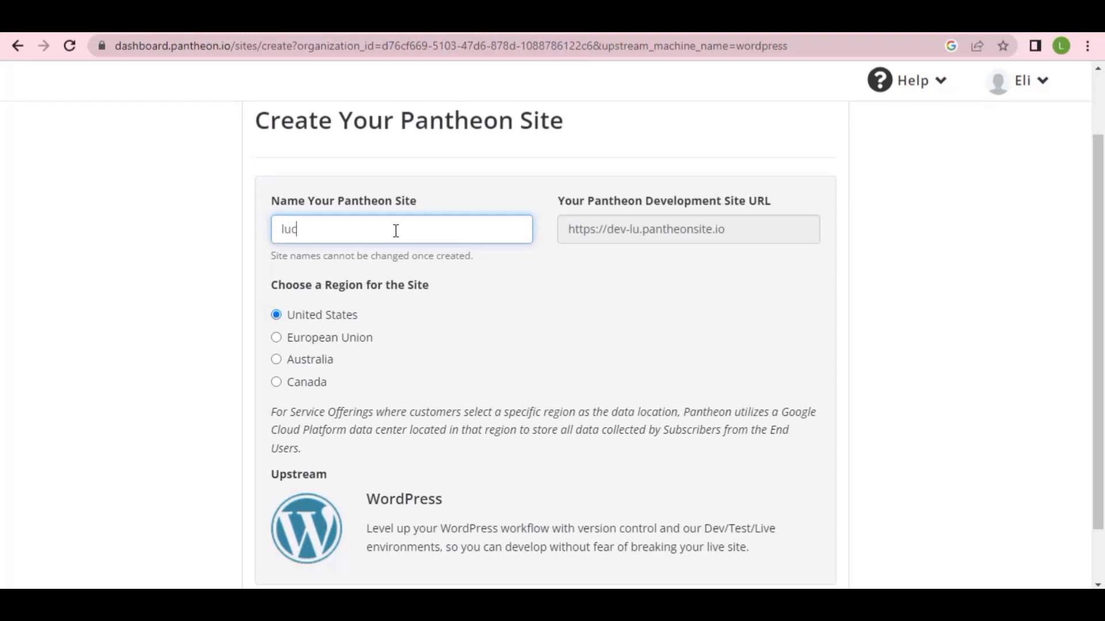
text(ky)
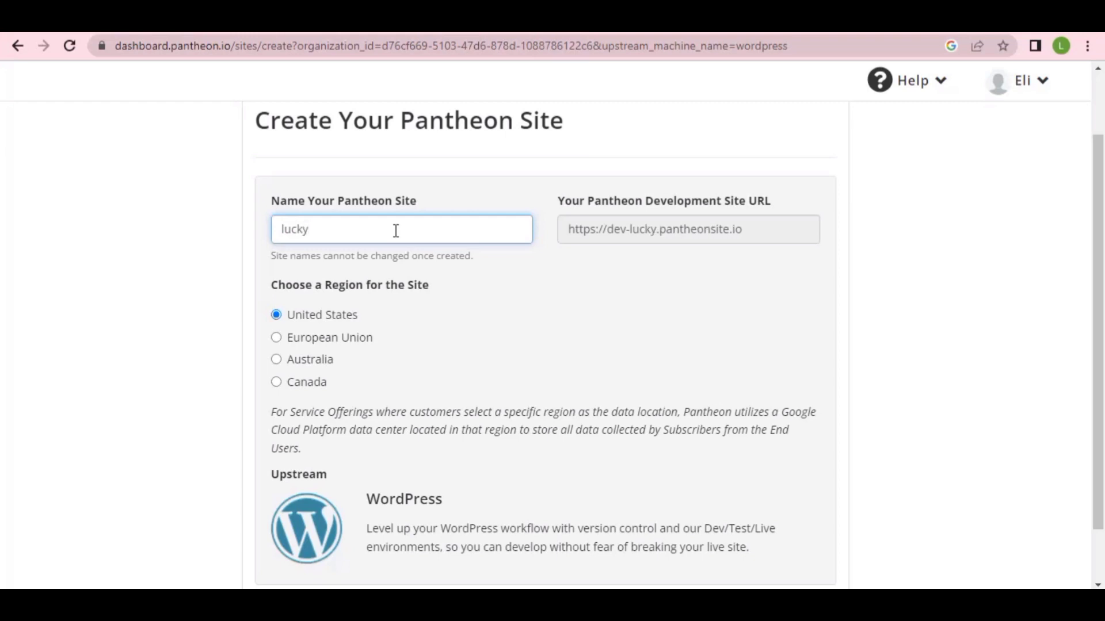
text(20)
scroll(311, 406, down, 1)
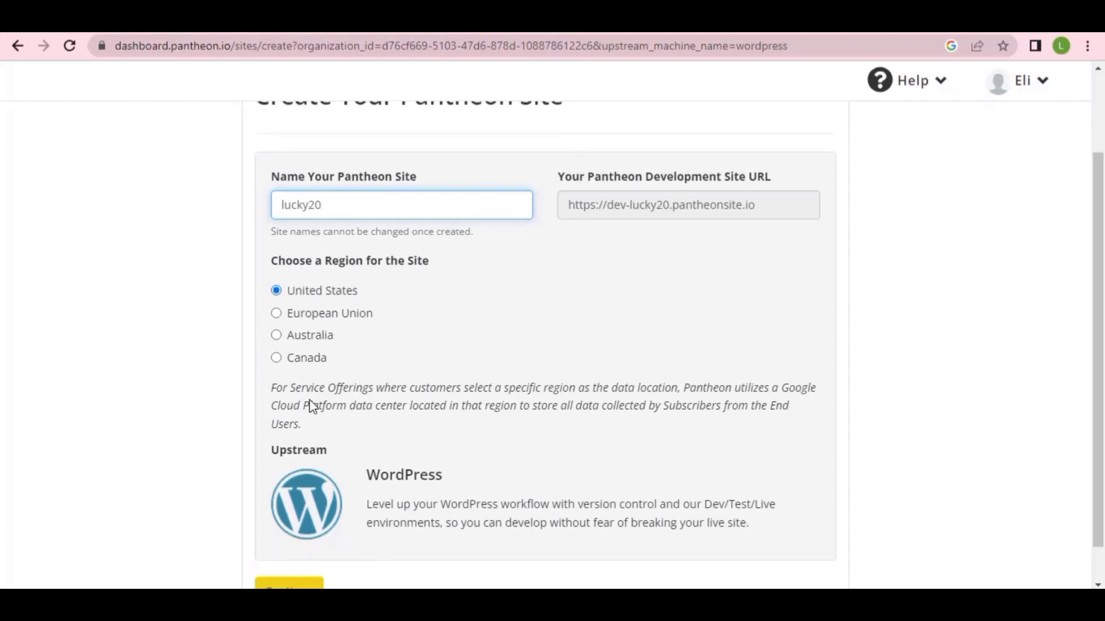
scroll(311, 405, down, 1)
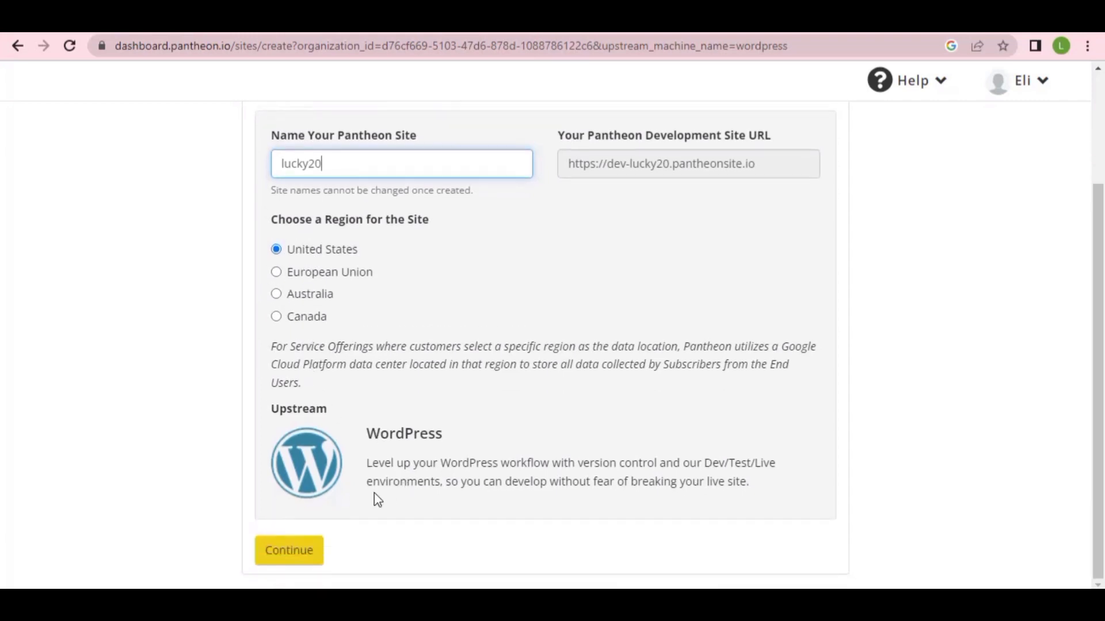
click(290, 557)
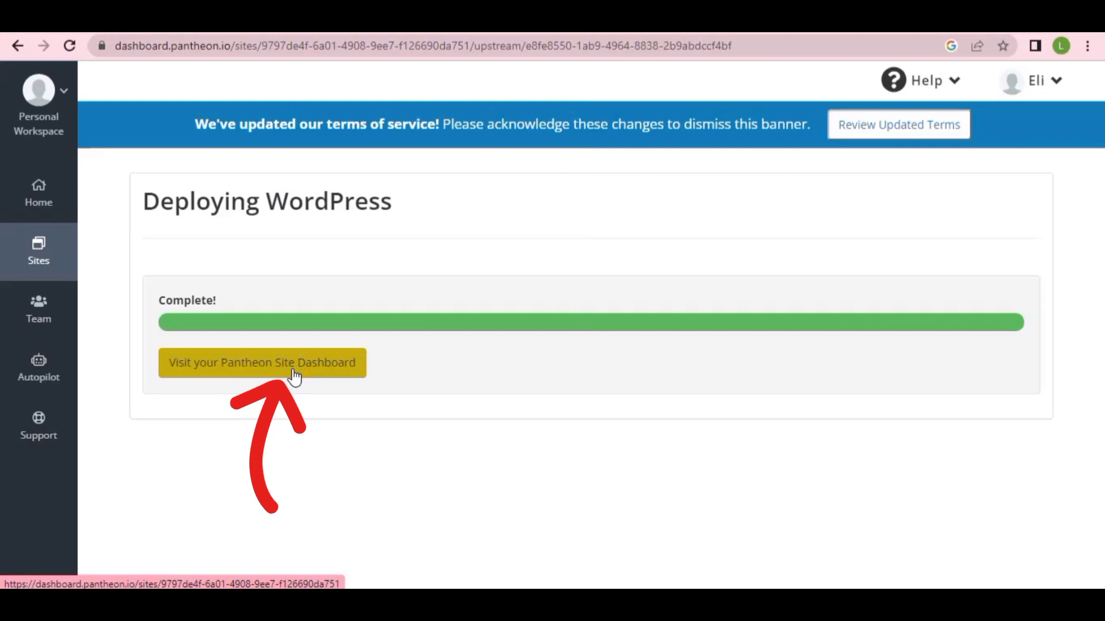
Step: After the WordPress deployment completes, go to the lucky20 site dashboard
click(311, 371)
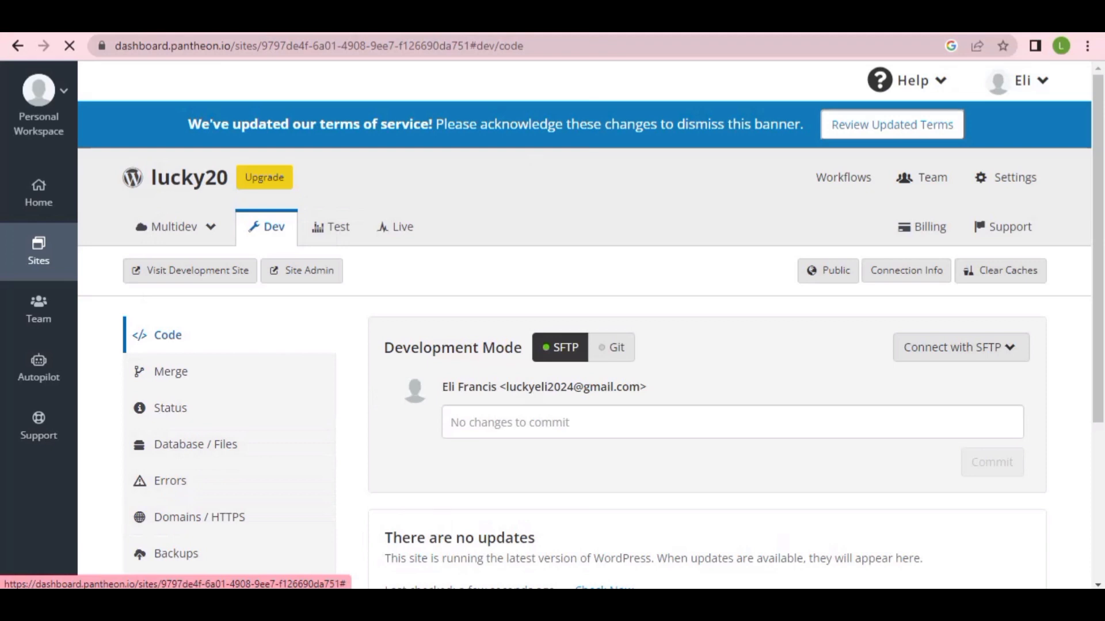
Step: Dismiss the quick tour popup and open the lucky20 development site
scroll(357, 420, down, 1)
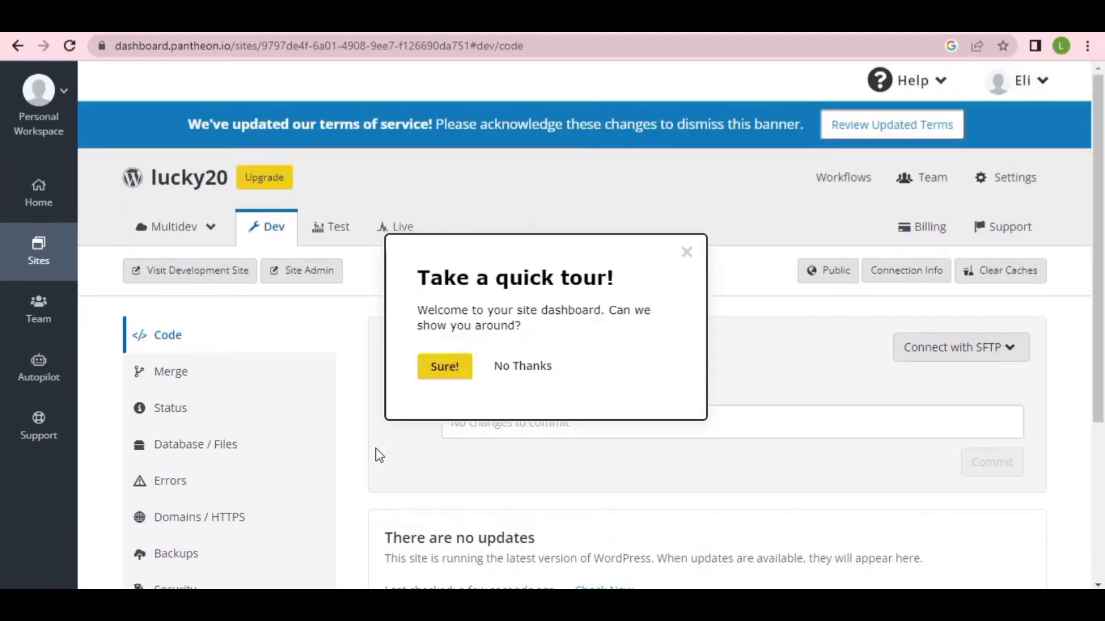
click(685, 253)
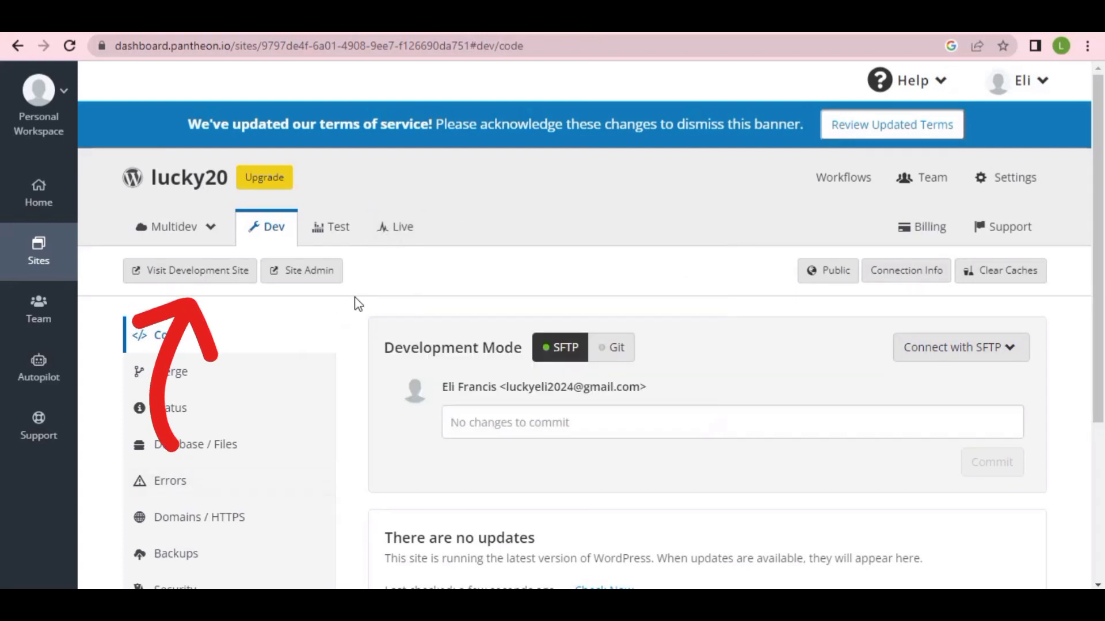
click(195, 281)
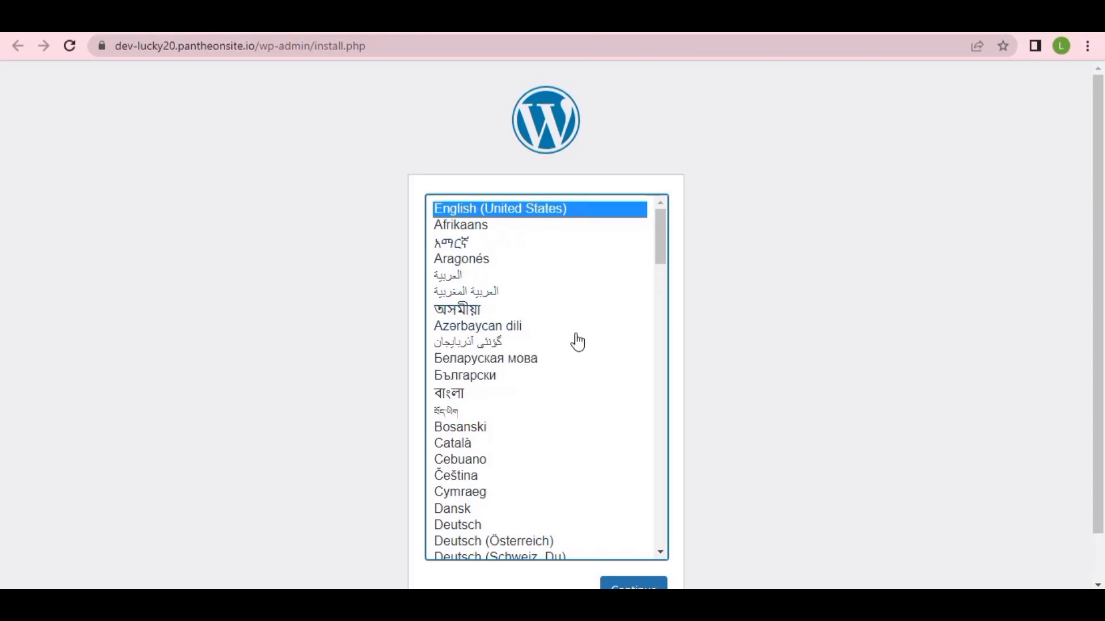
Step: Scroll the WordPress install page to view the English (United States) language choice
scroll(604, 437, down, 2)
scroll(618, 463, up, 2)
scroll(713, 201, down, 2)
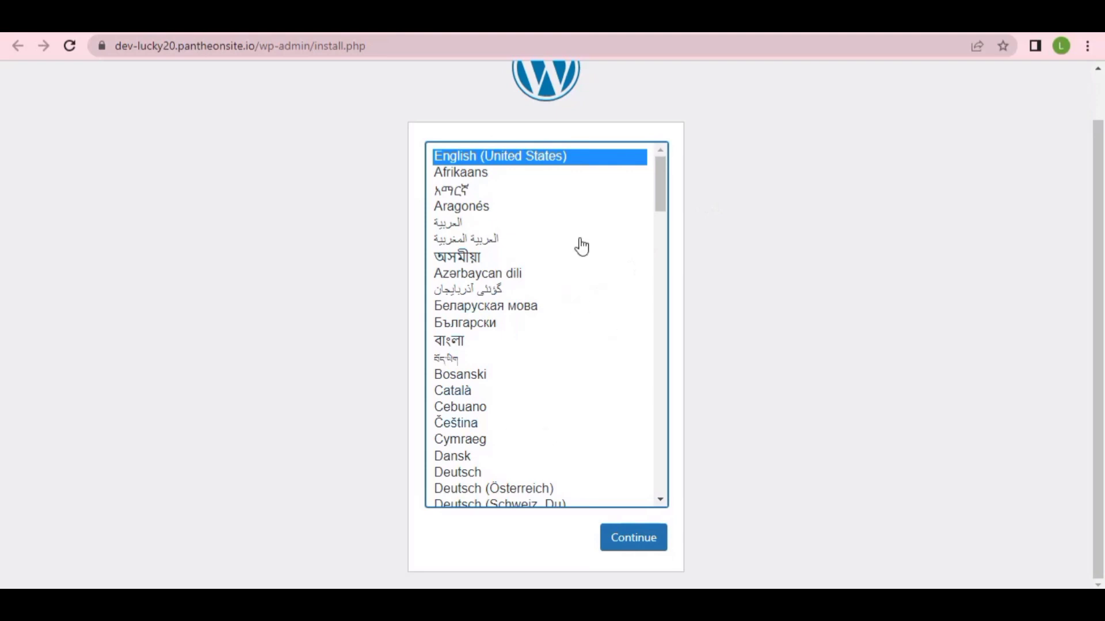
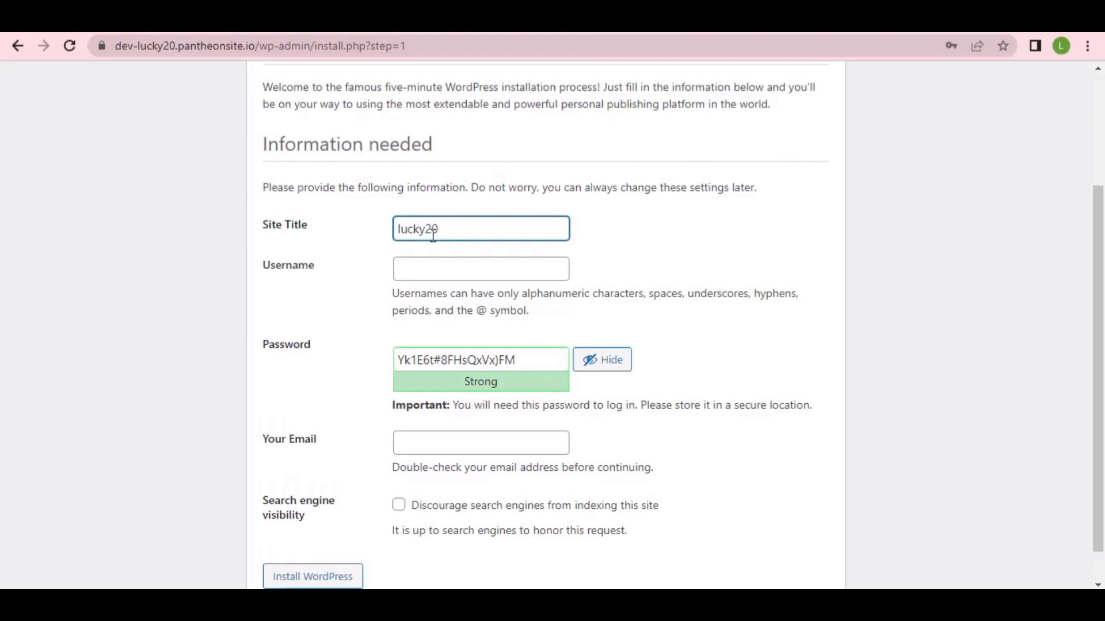
Step: Enter the admin username and replace the generated password with your own pasted password
click(422, 270)
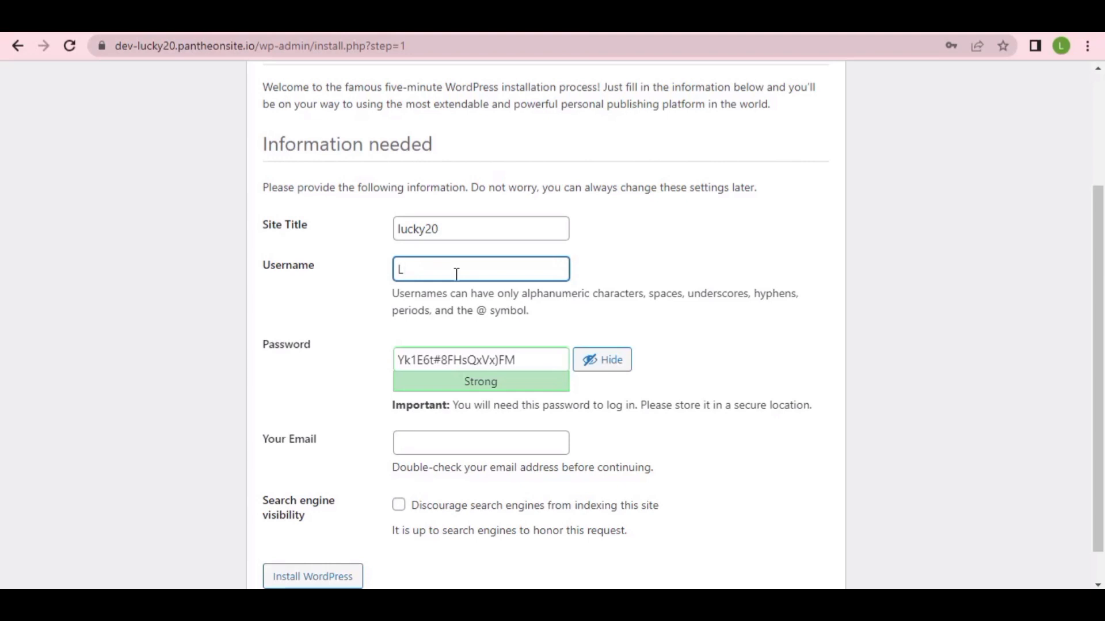
text(ucky20)
click(530, 310)
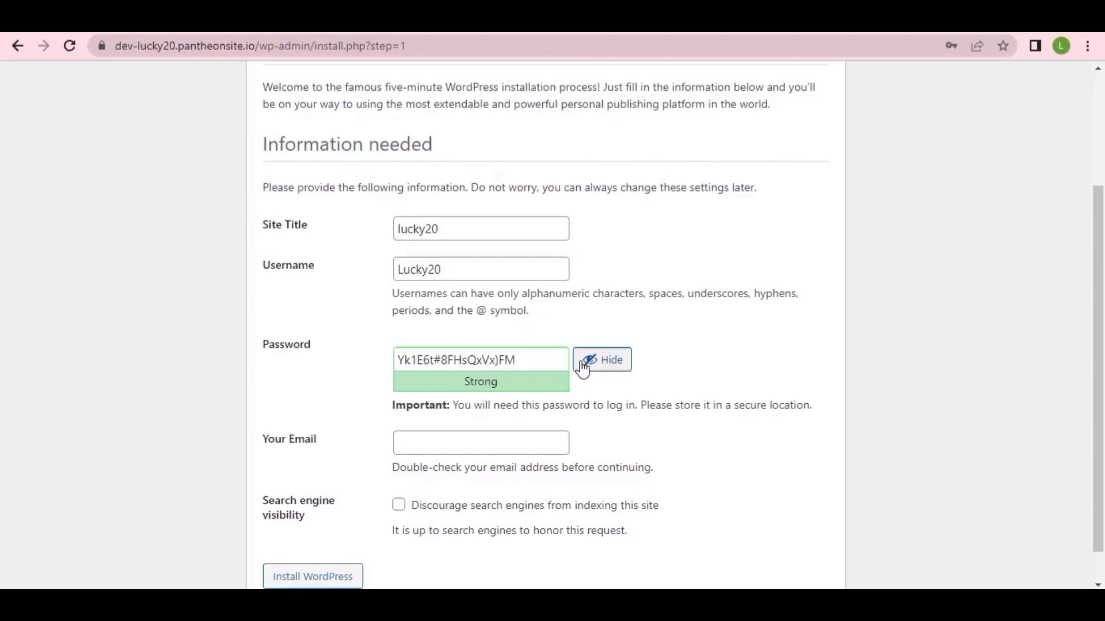
drag(522, 359, 390, 359)
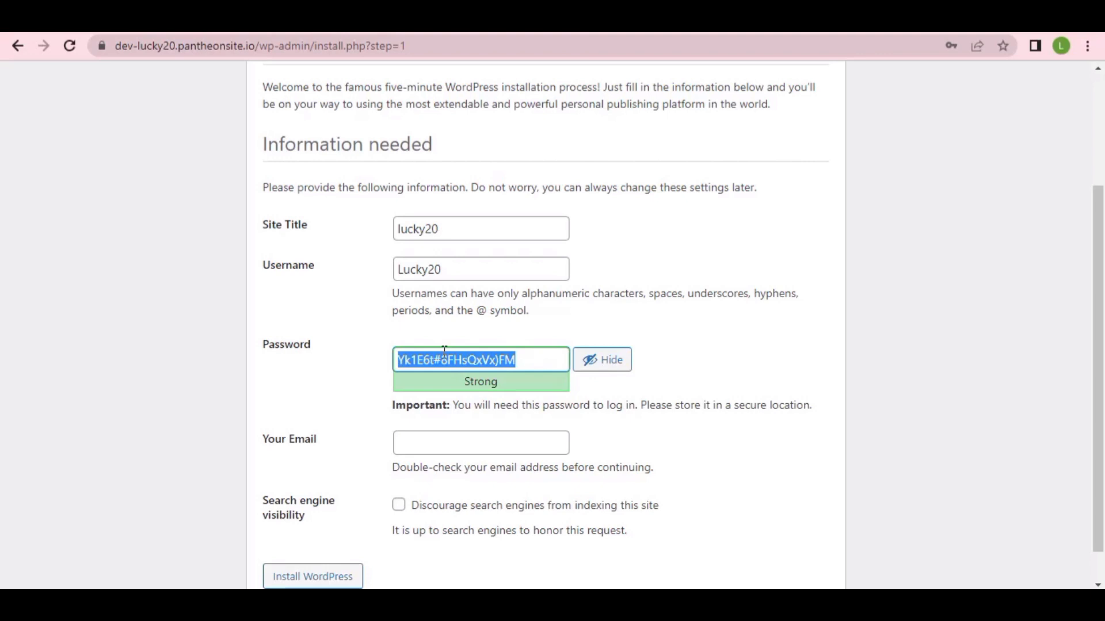
key(BackSpace)
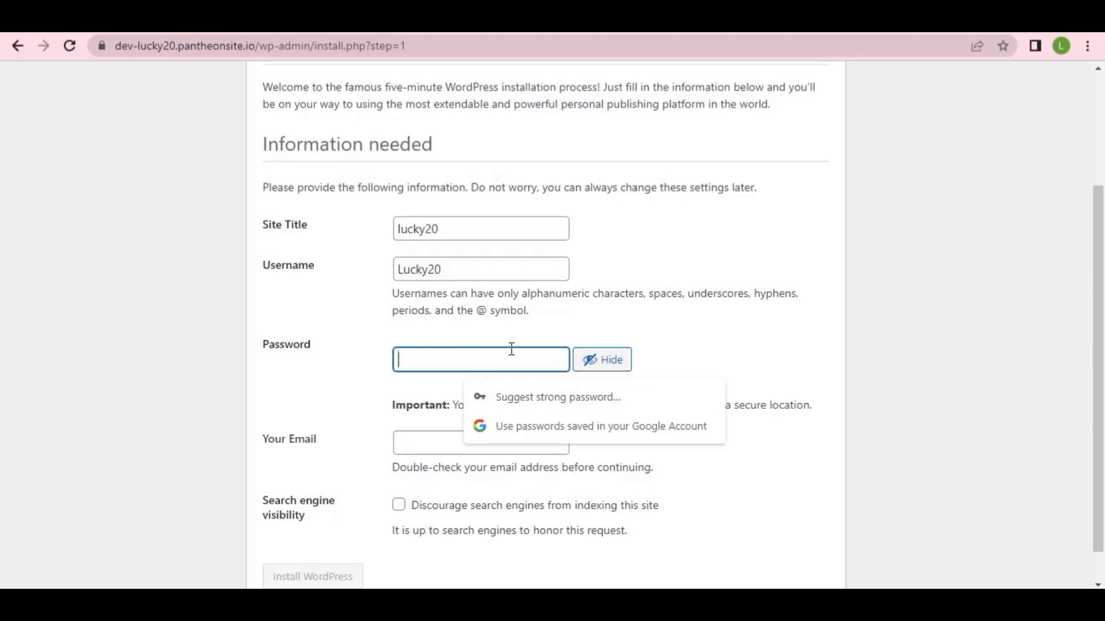
text(e)
key(BackSpace)
click(588, 359)
click(521, 358)
key(ctrl+v)
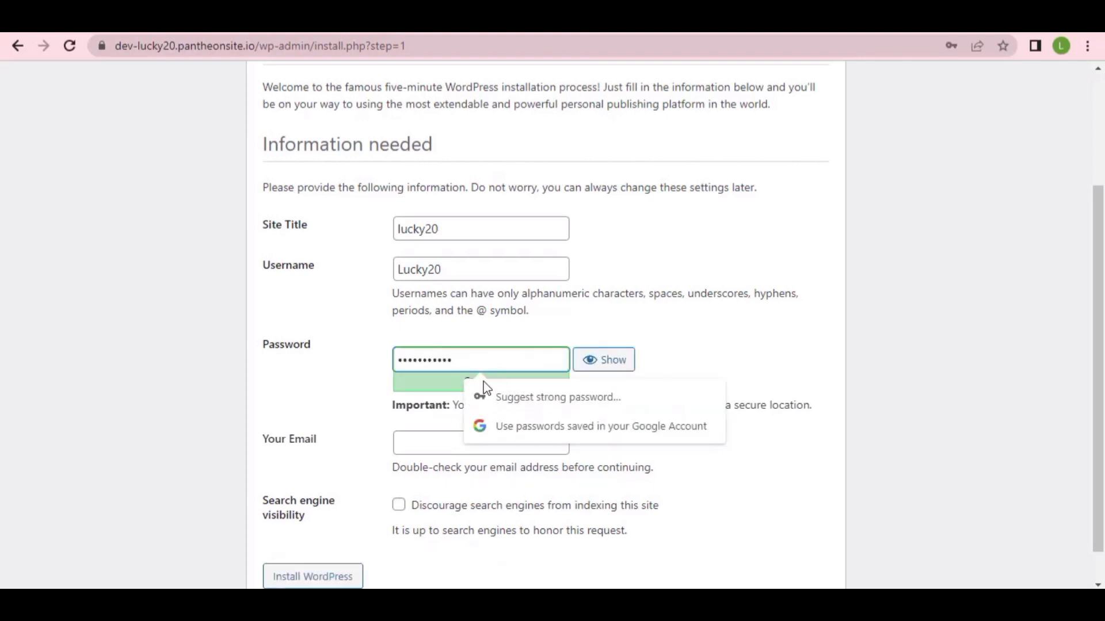
click(371, 389)
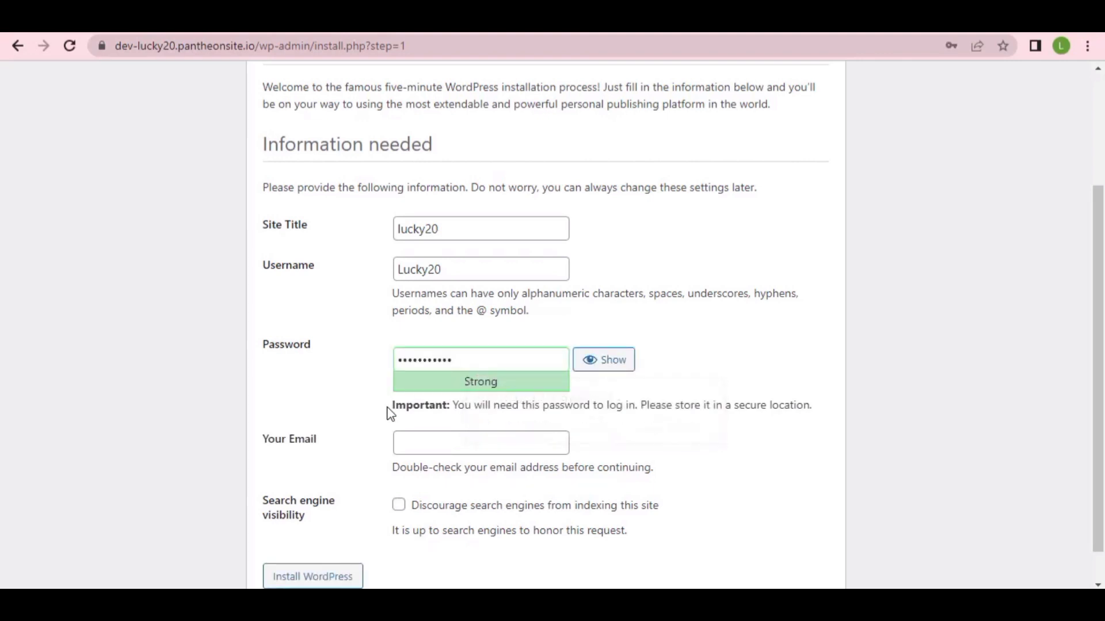
Step: Enter the admin e-mail address and start the WordPress installation
click(434, 448)
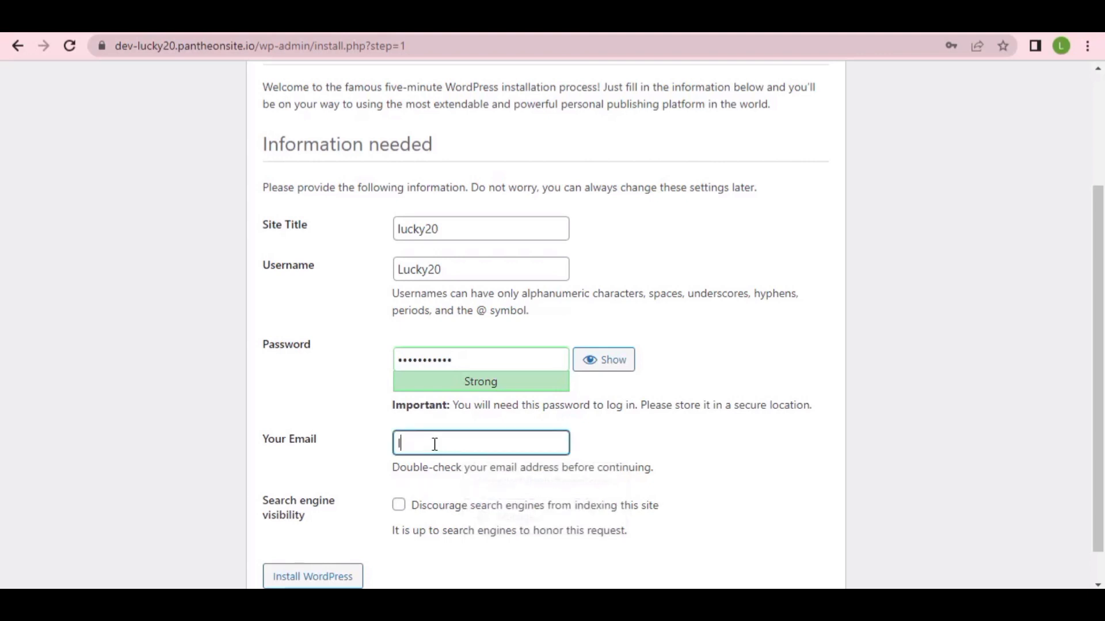
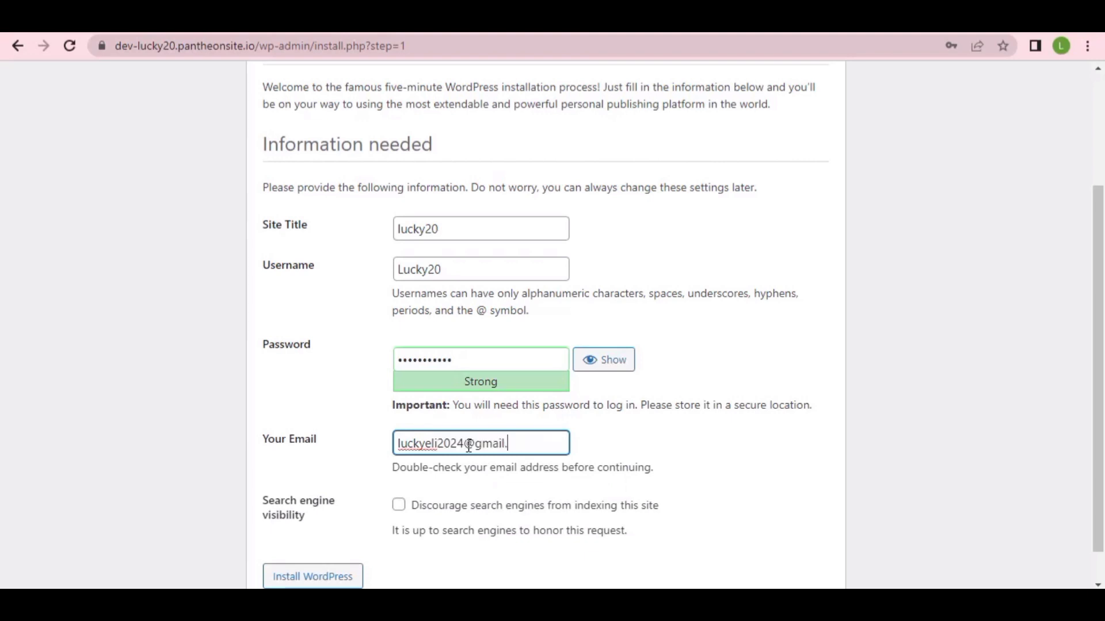
scroll(448, 468, down, 1)
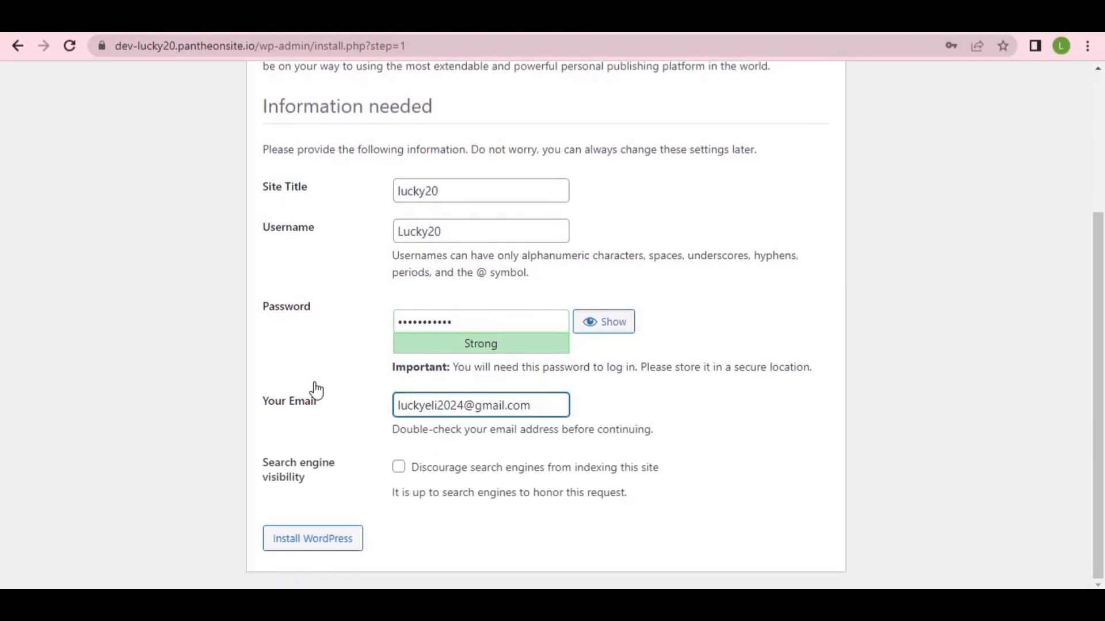
click(333, 554)
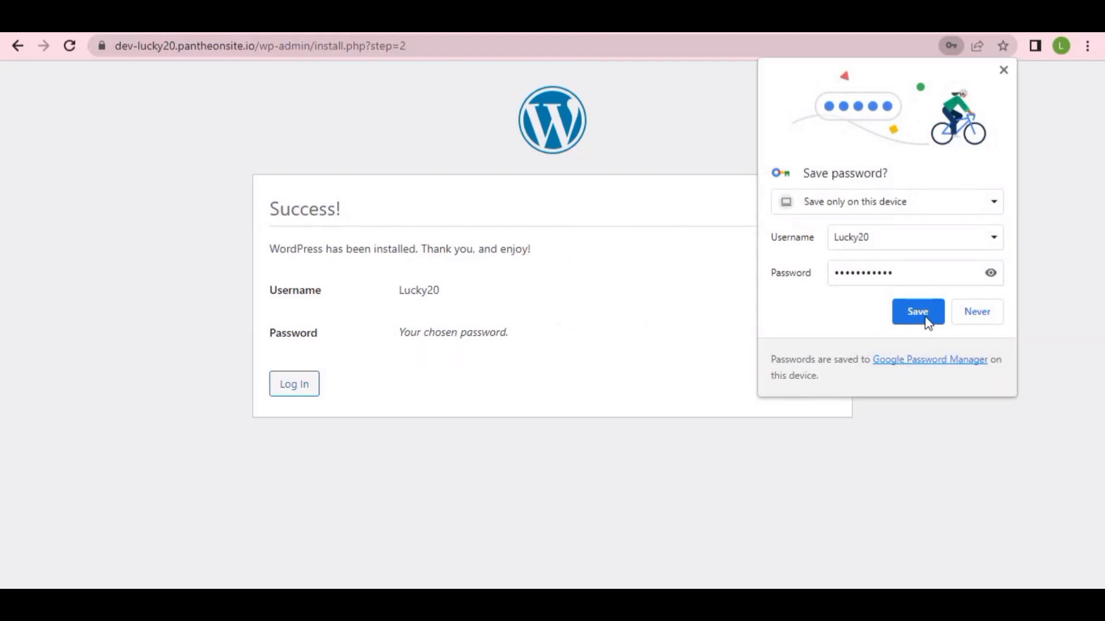
Step: Save the new login in Chrome and go to the site's login page
click(925, 317)
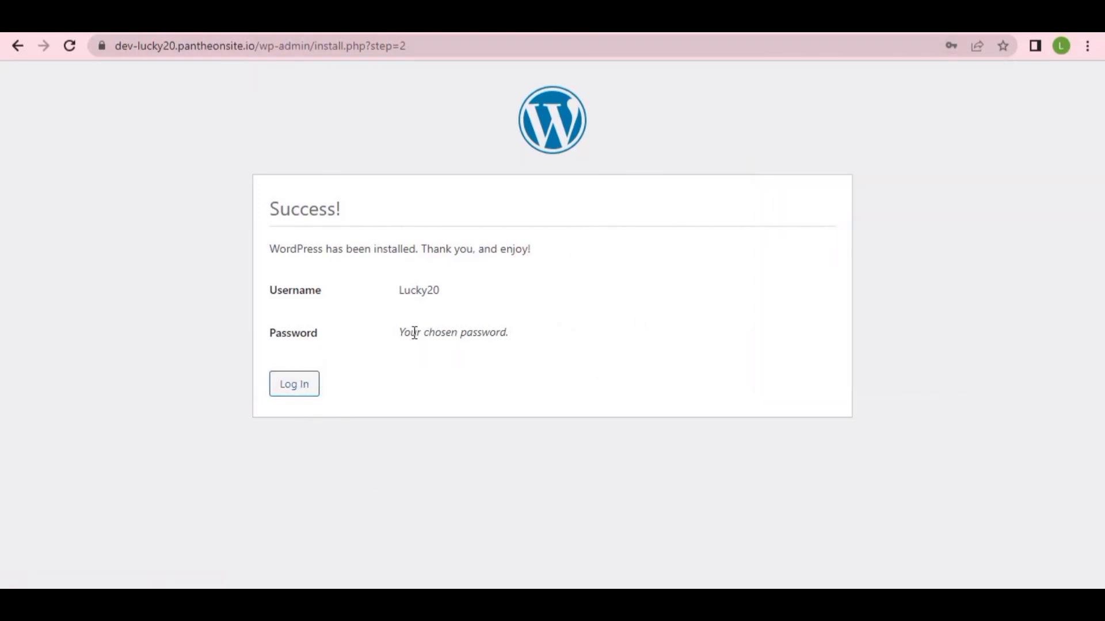
click(303, 393)
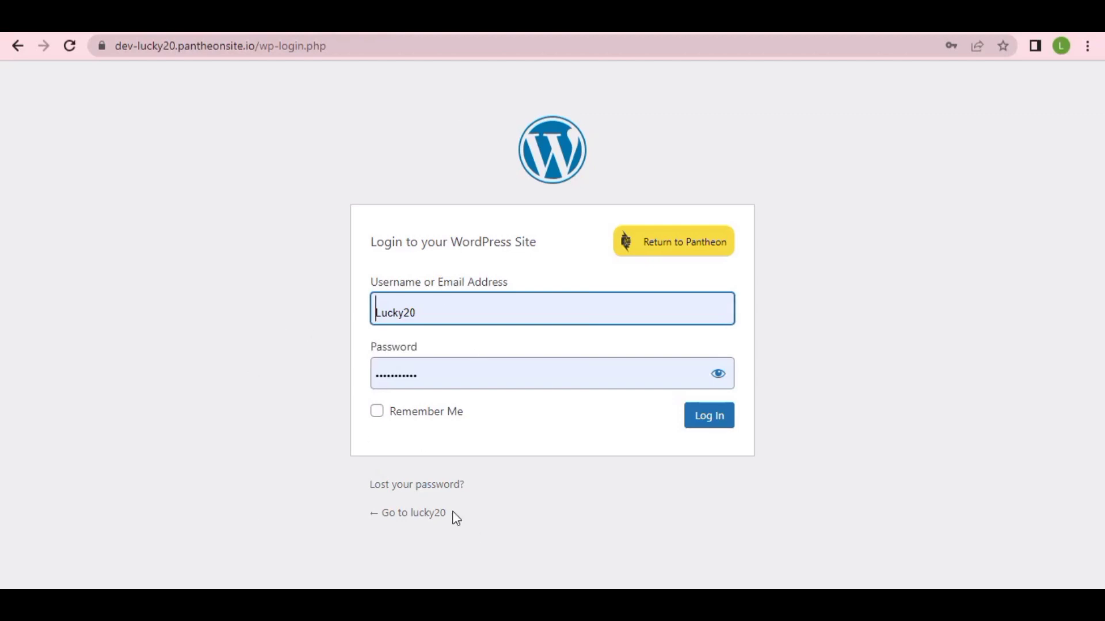
Step: Log in with Remember Me ticked and look over the admin Dashboard
click(377, 411)
click(714, 426)
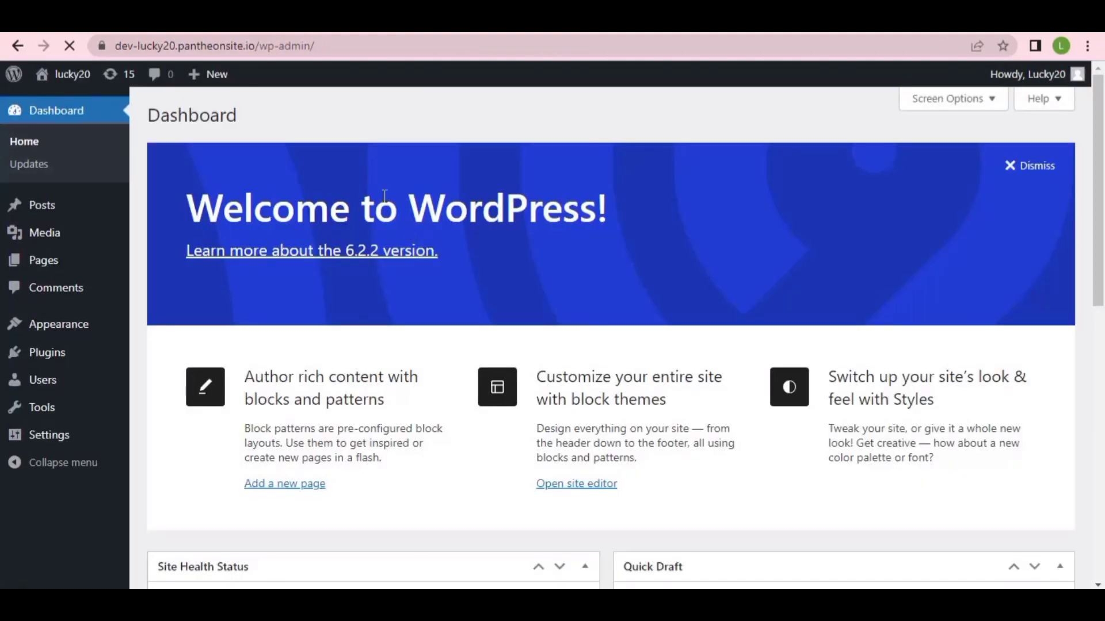
scroll(217, 415, down, 5)
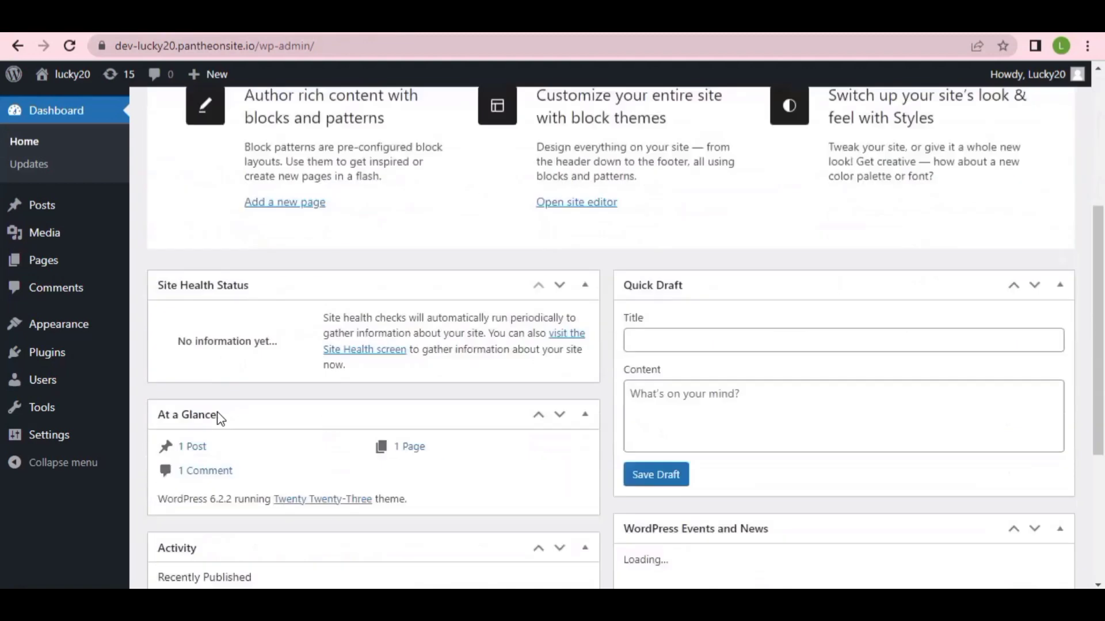
scroll(217, 420, up, 2)
scroll(214, 415, up, 3)
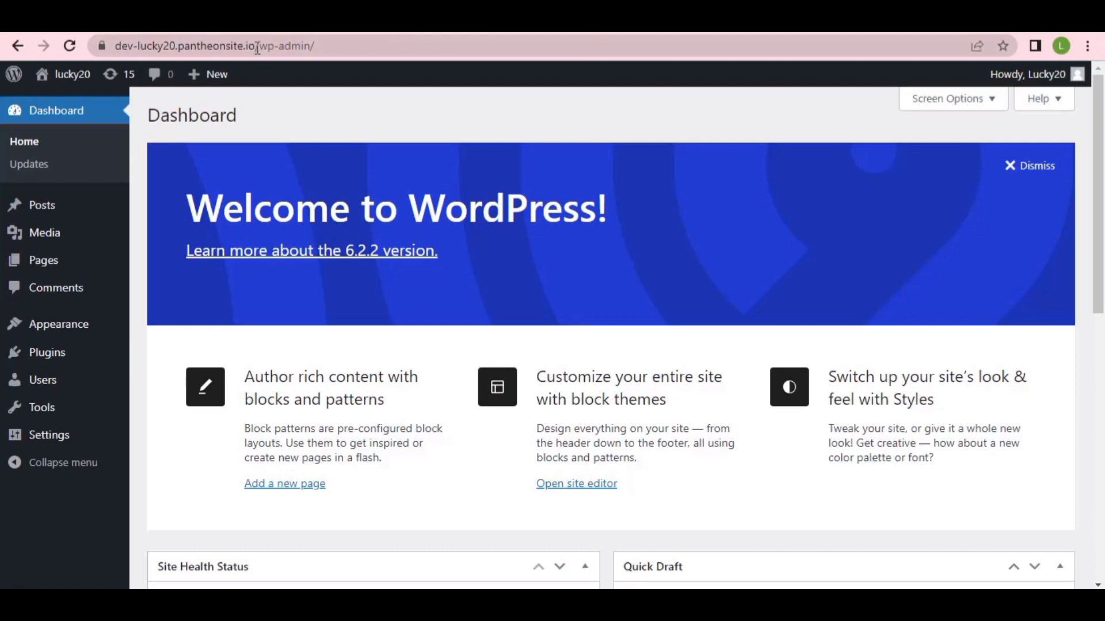
drag(256, 46, 120, 47)
right_click(118, 45)
click(178, 132)
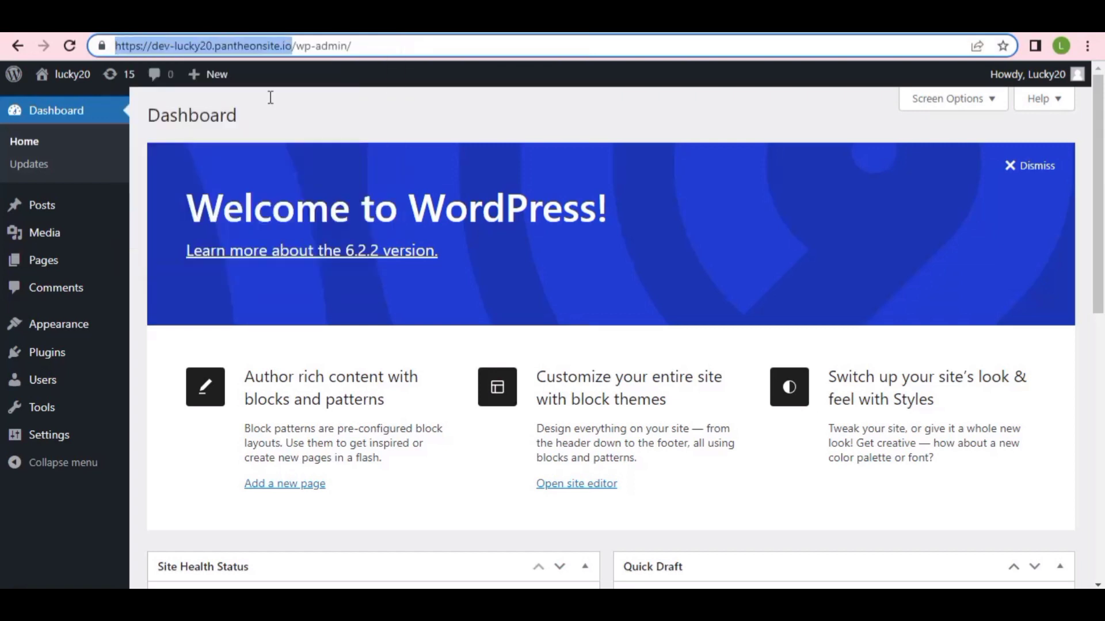
key(super+Down)
click(408, 32)
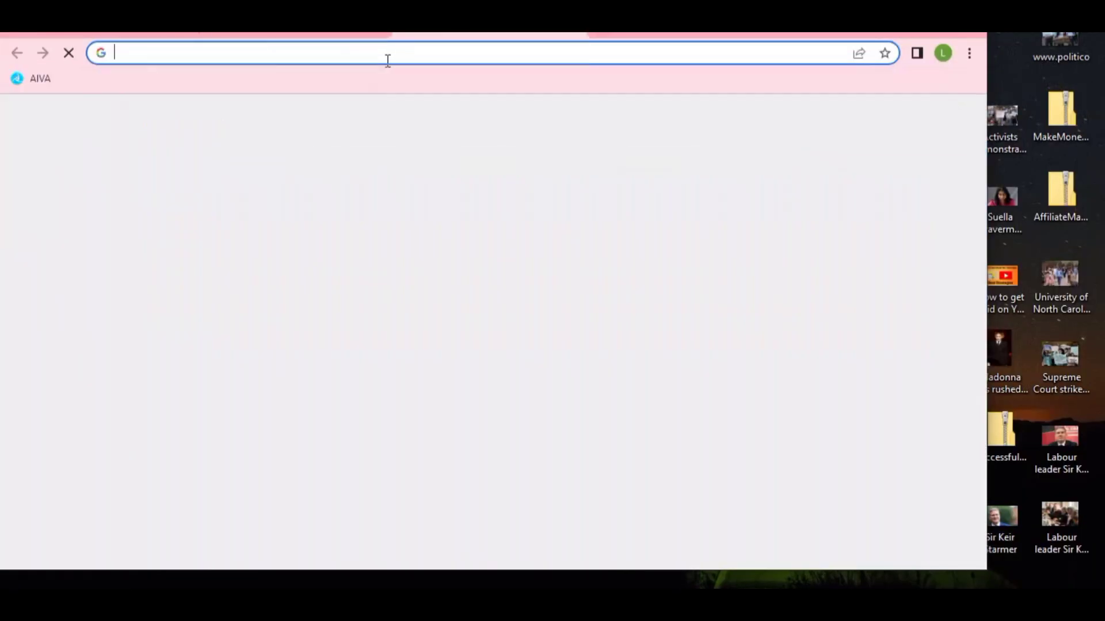
right_click(391, 56)
click(446, 165)
key(ctrl+v)
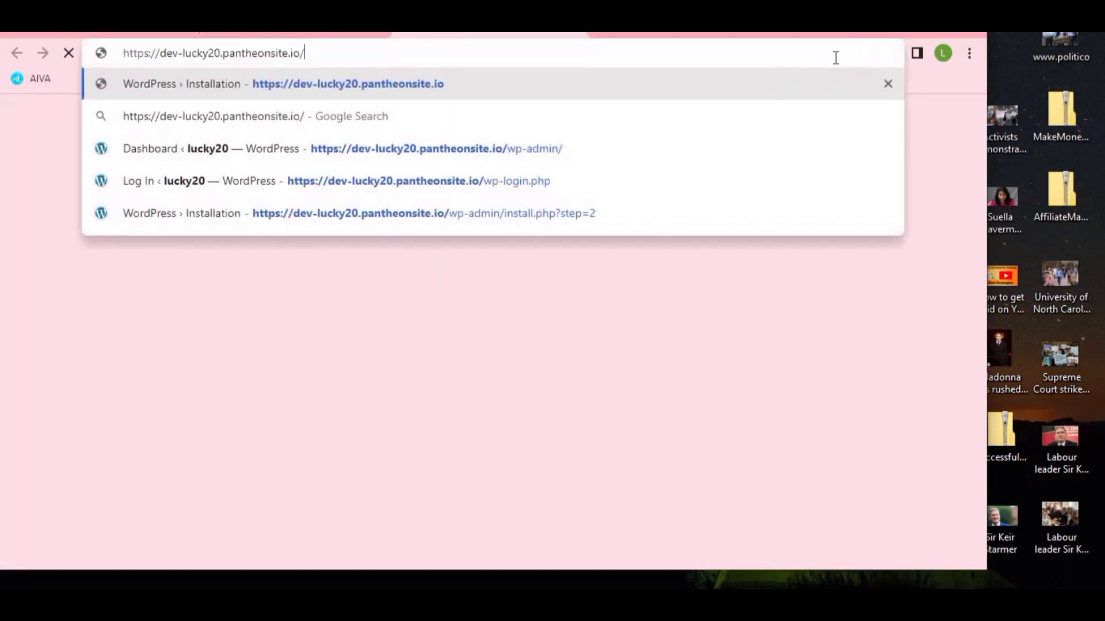
key(super+Up)
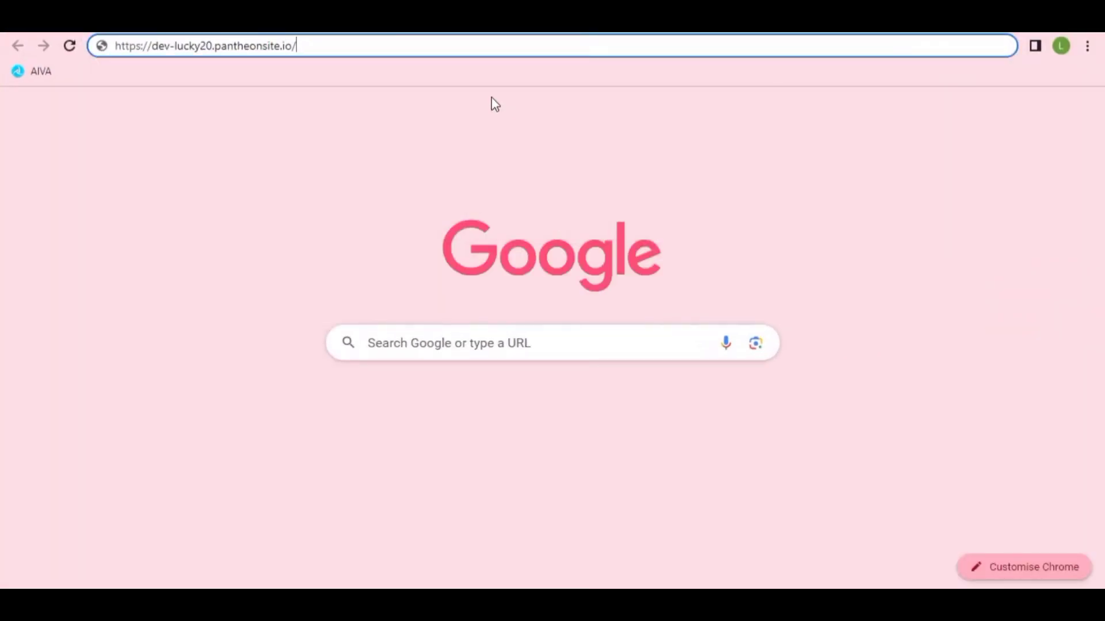
key(Return)
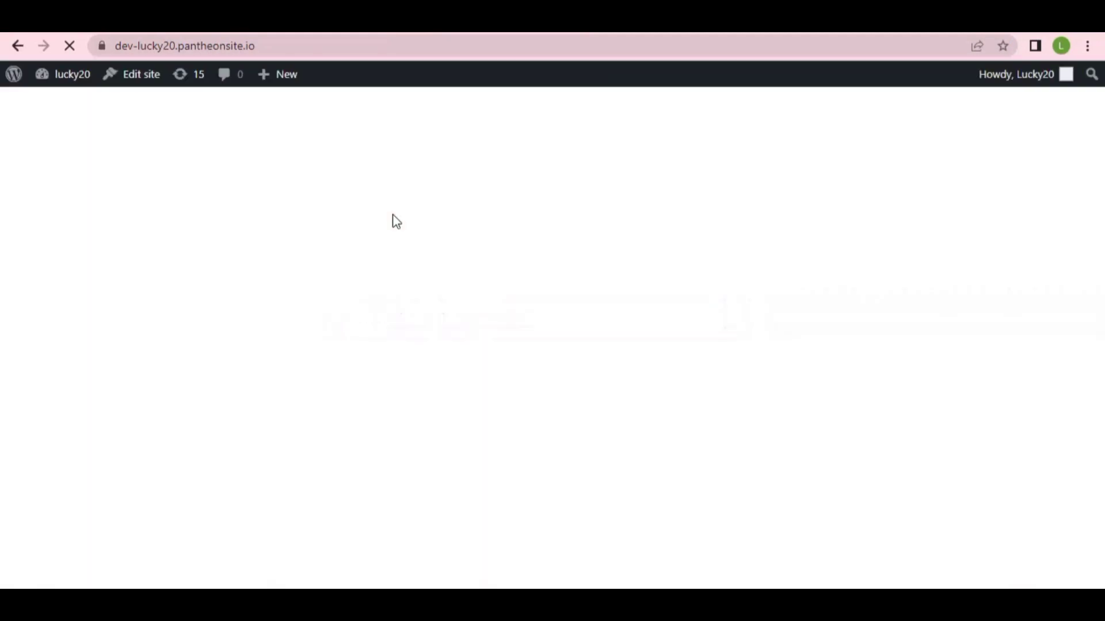
scroll(420, 345, down, 4)
scroll(376, 338, up, 4)
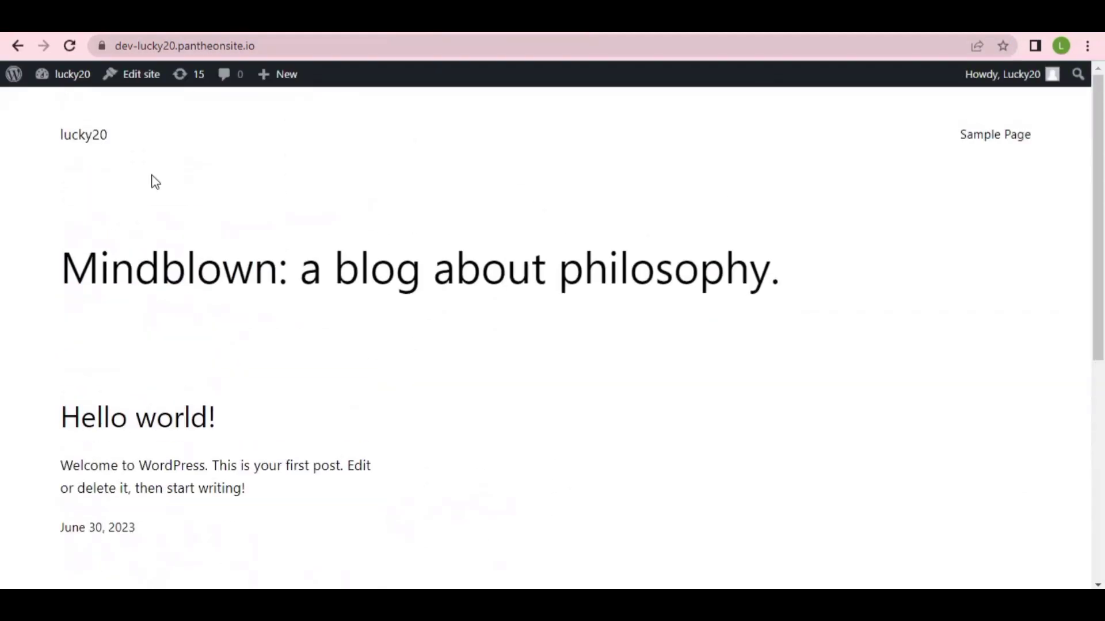
scroll(238, 238, down, 7)
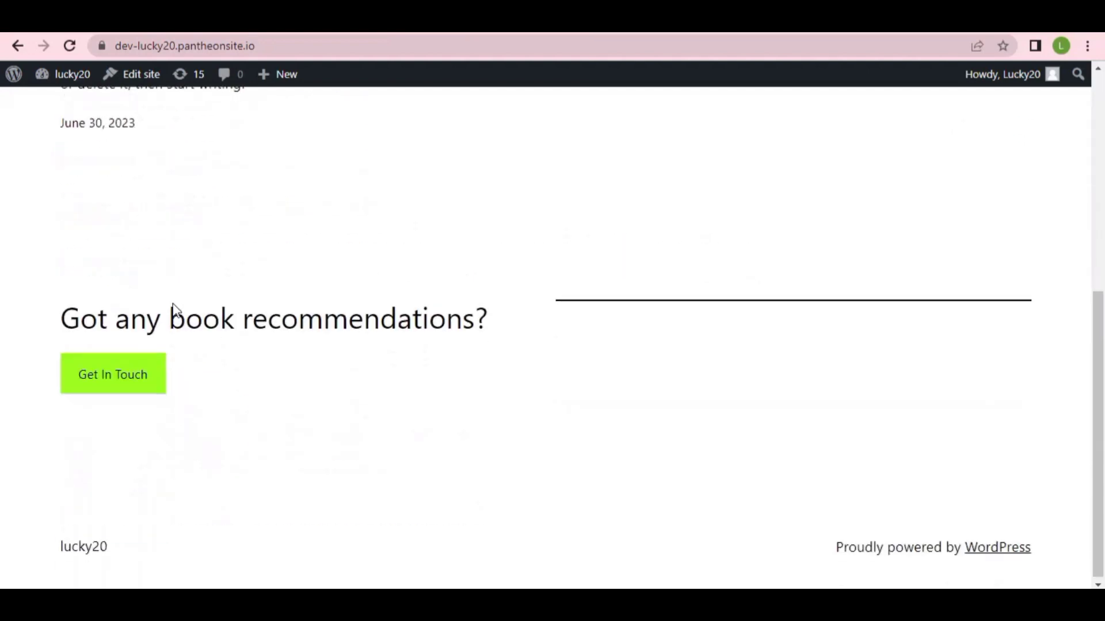
scroll(294, 390, up, 7)
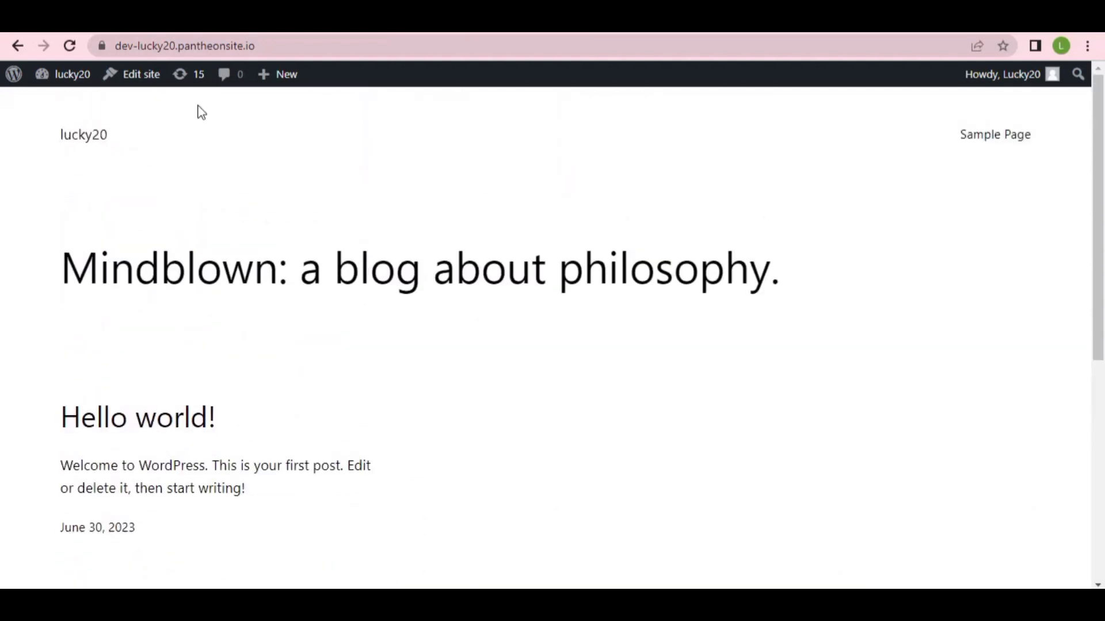
text(/wp-admin)
key(Return)
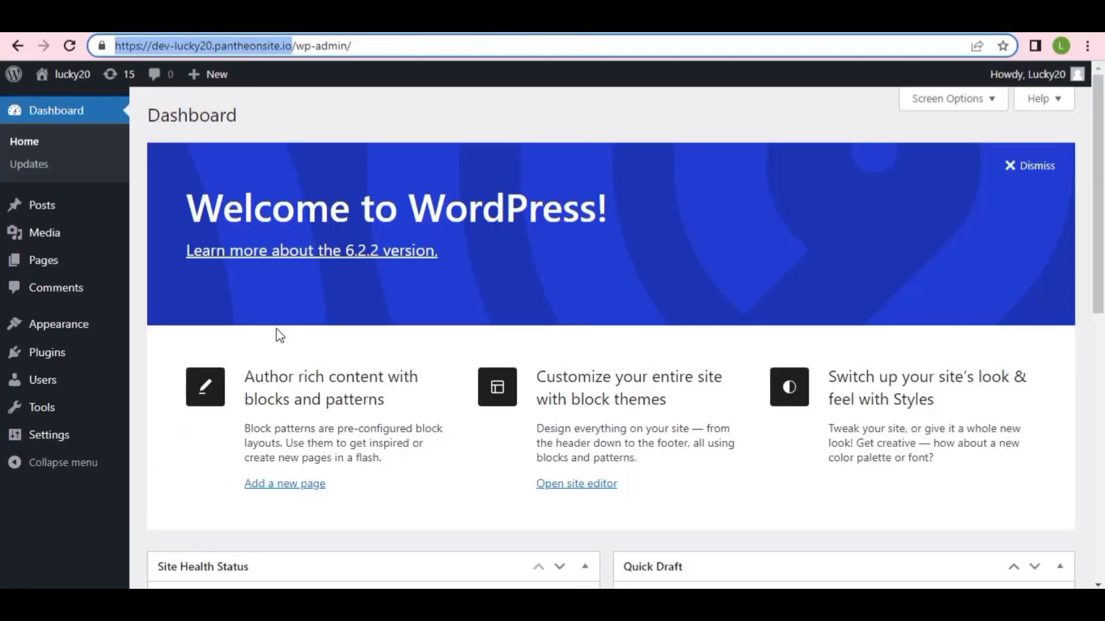
scroll(355, 380, down, 6)
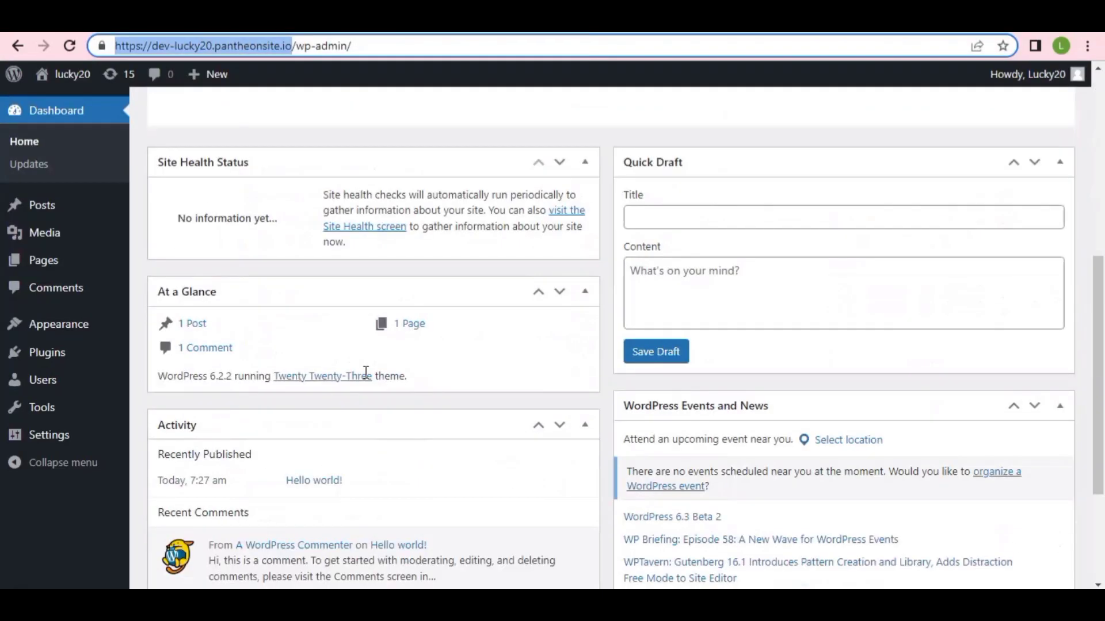
scroll(355, 379, down, 3)
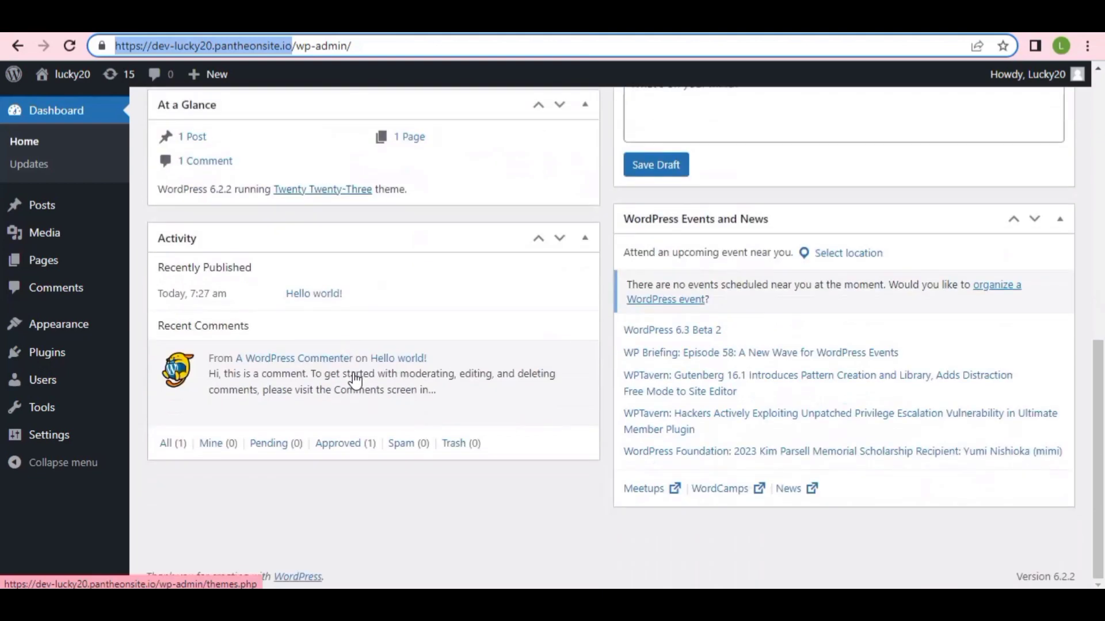
scroll(382, 364, up, 7)
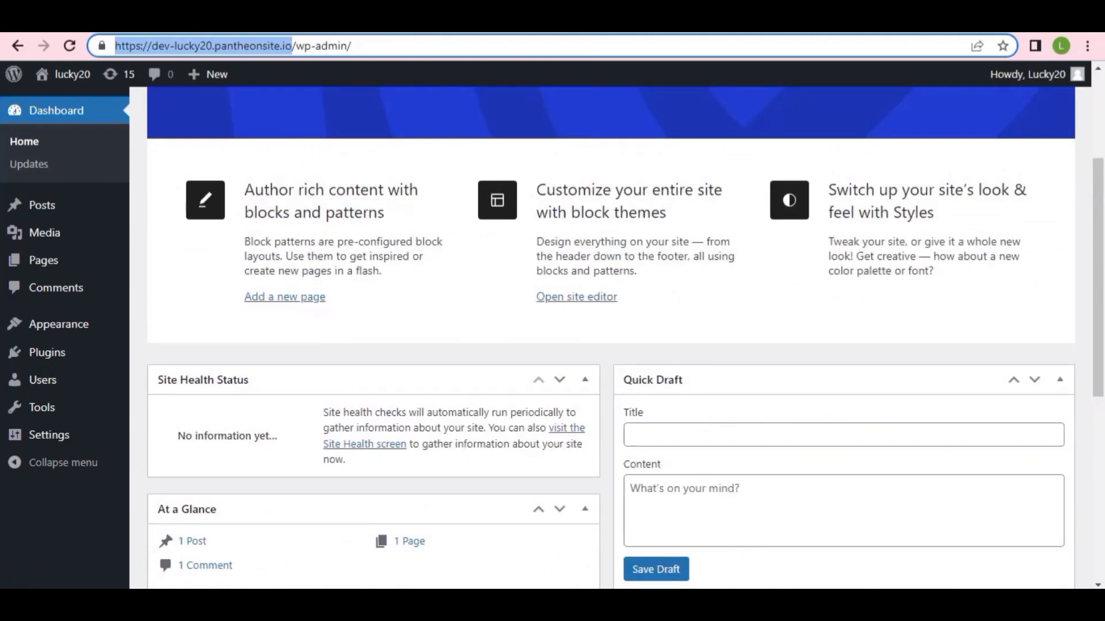
key(BackSpace)
key(Return)
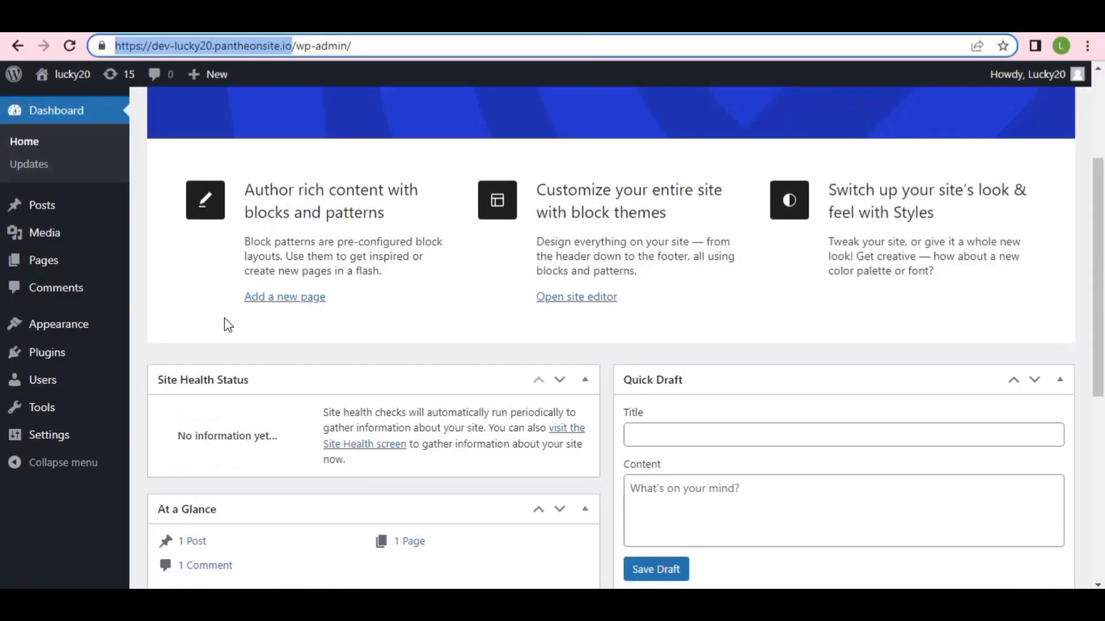
scroll(230, 328, up, 4)
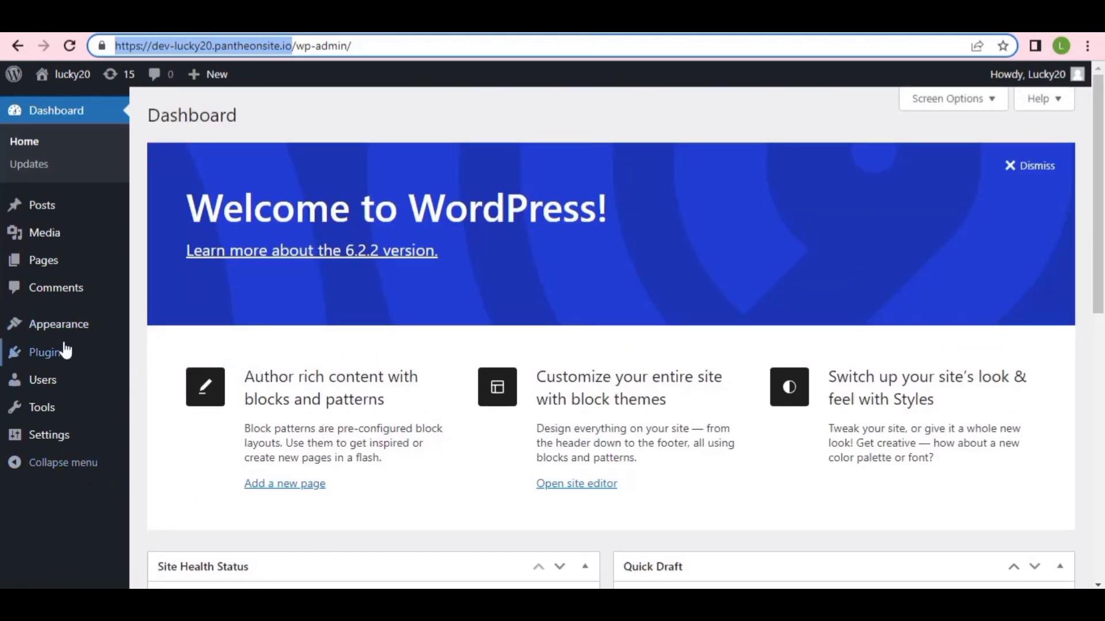
mouse_move(76, 339)
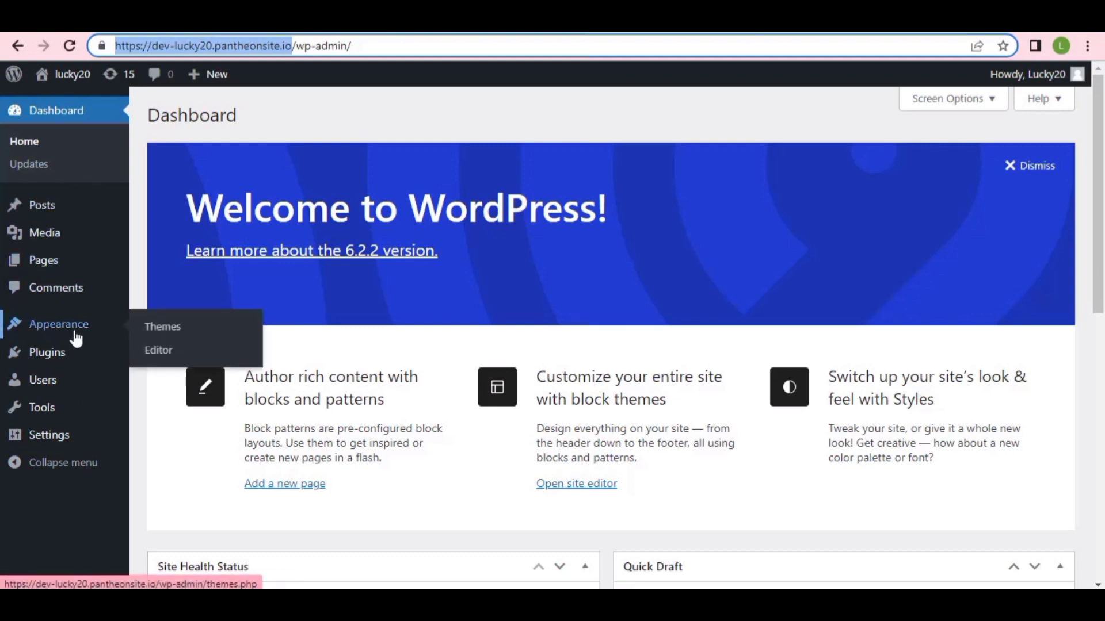
Step: Go to Appearance > Themes and browse the 13 installed themes
click(192, 331)
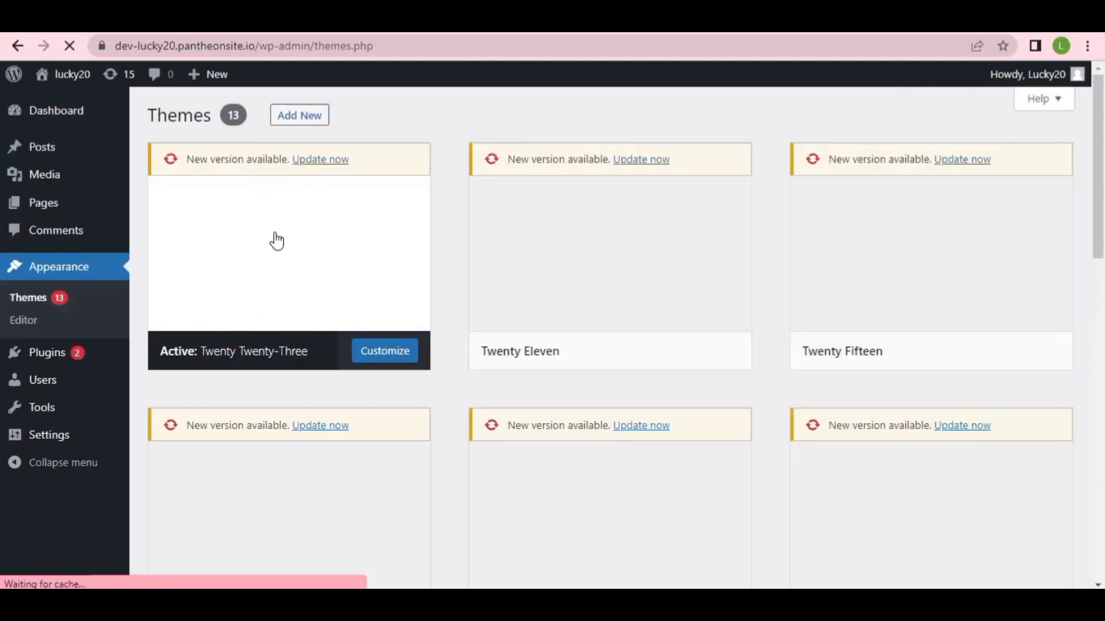
mouse_move(595, 370)
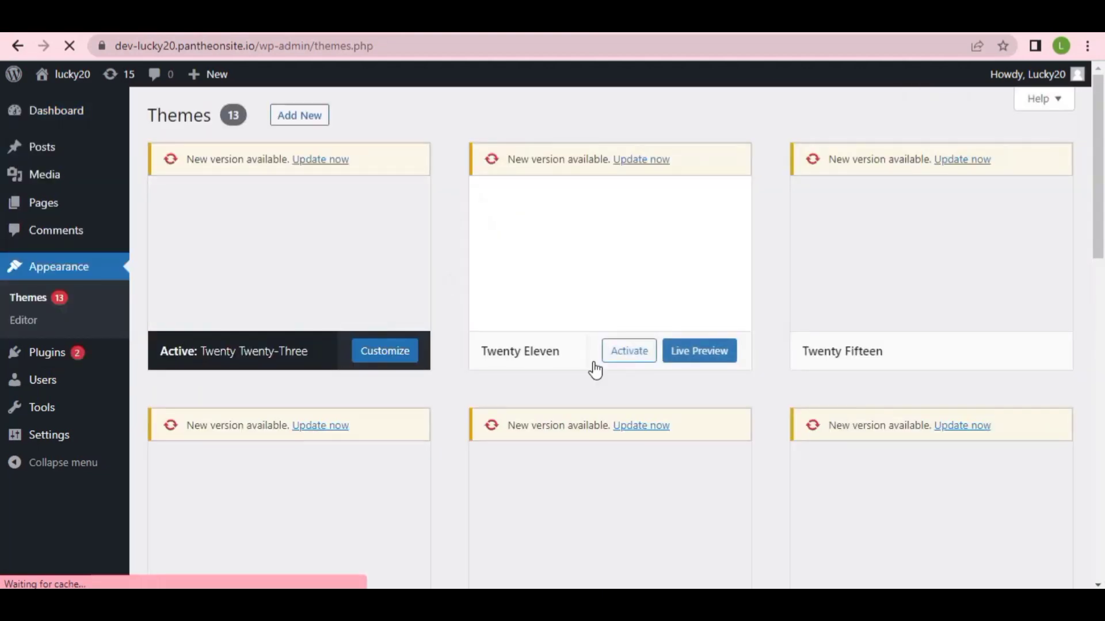
scroll(596, 370, down, 1)
mouse_move(563, 504)
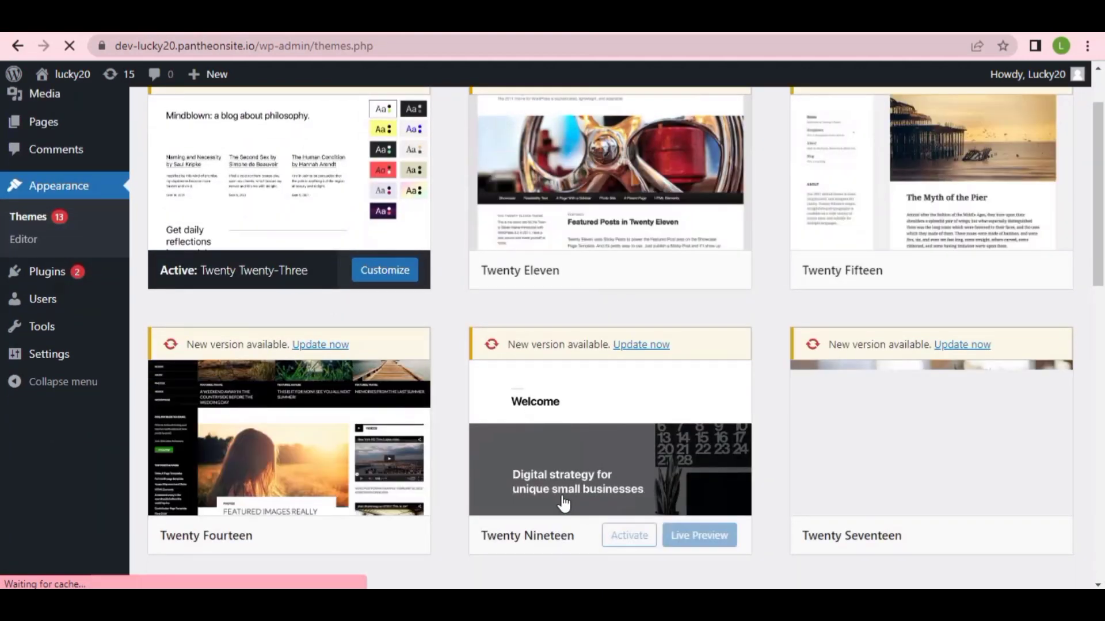
scroll(564, 504, up, 1)
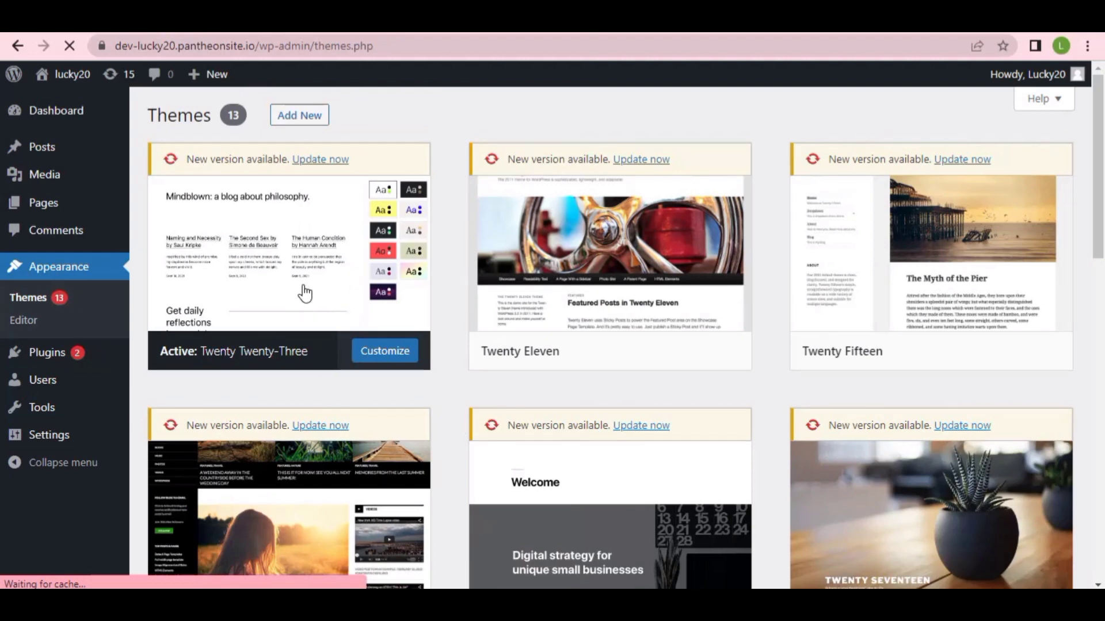
mouse_move(308, 313)
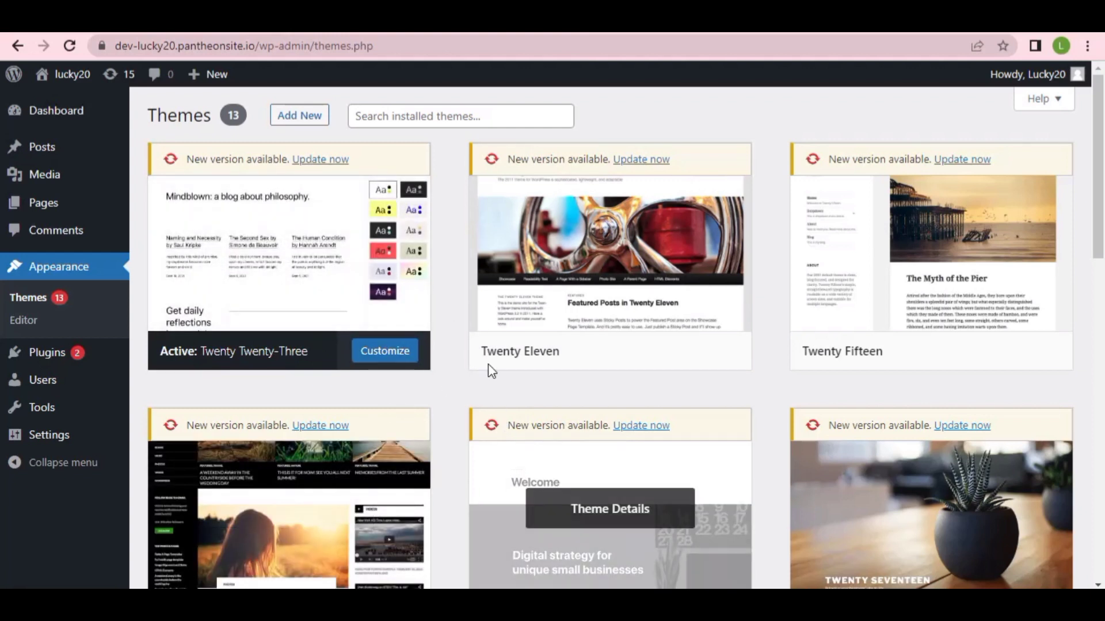
Step: Search the theme directory for Astra and install the Astra theme
click(301, 122)
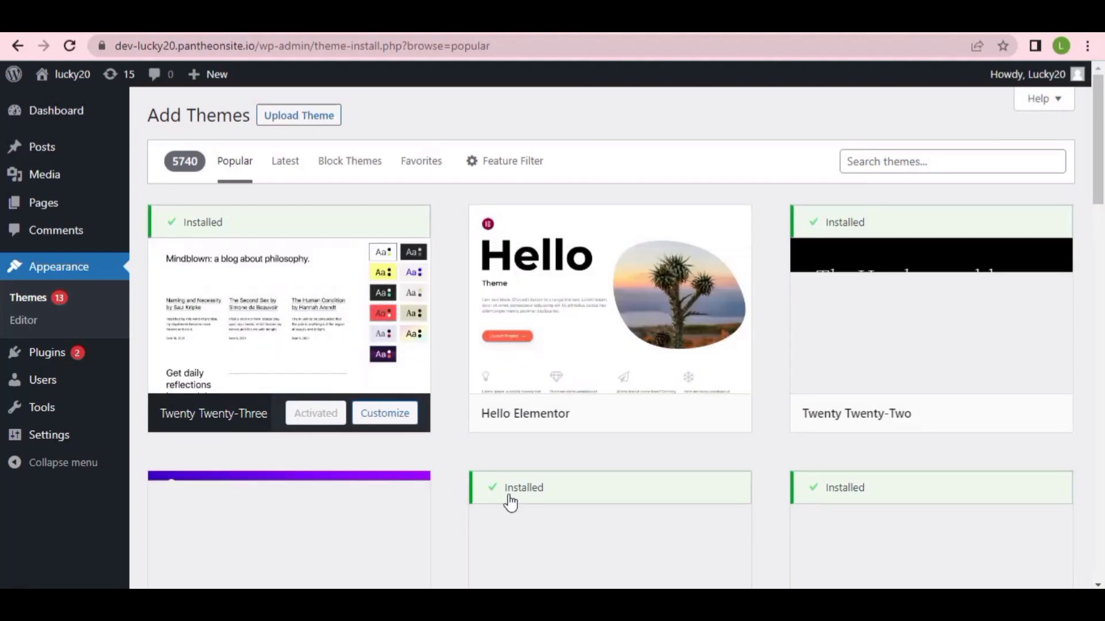
click(879, 160)
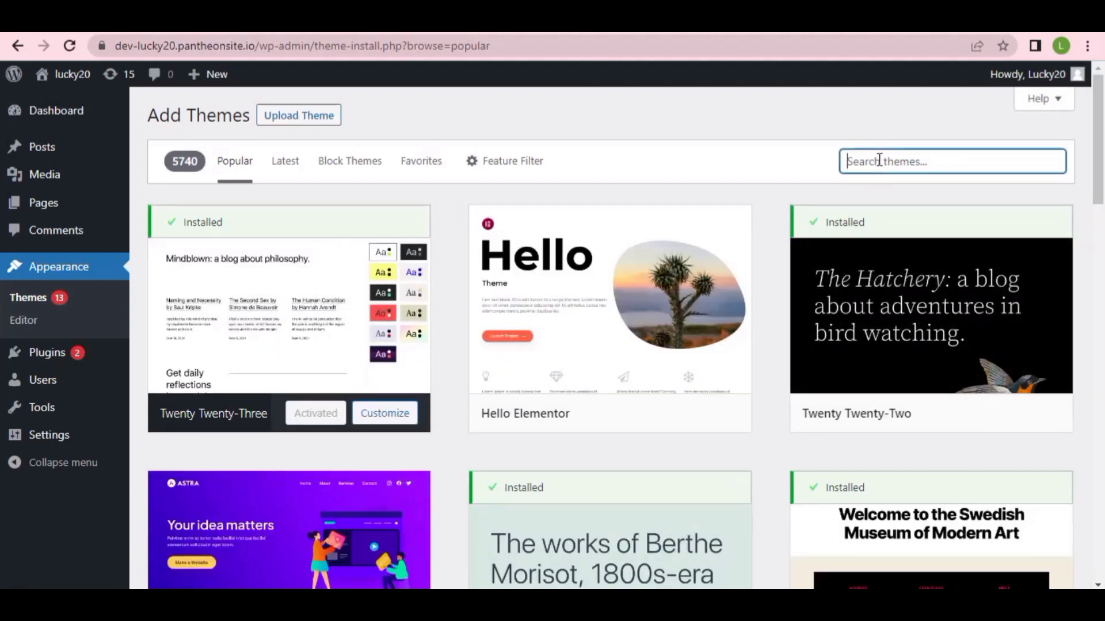
text(astra)
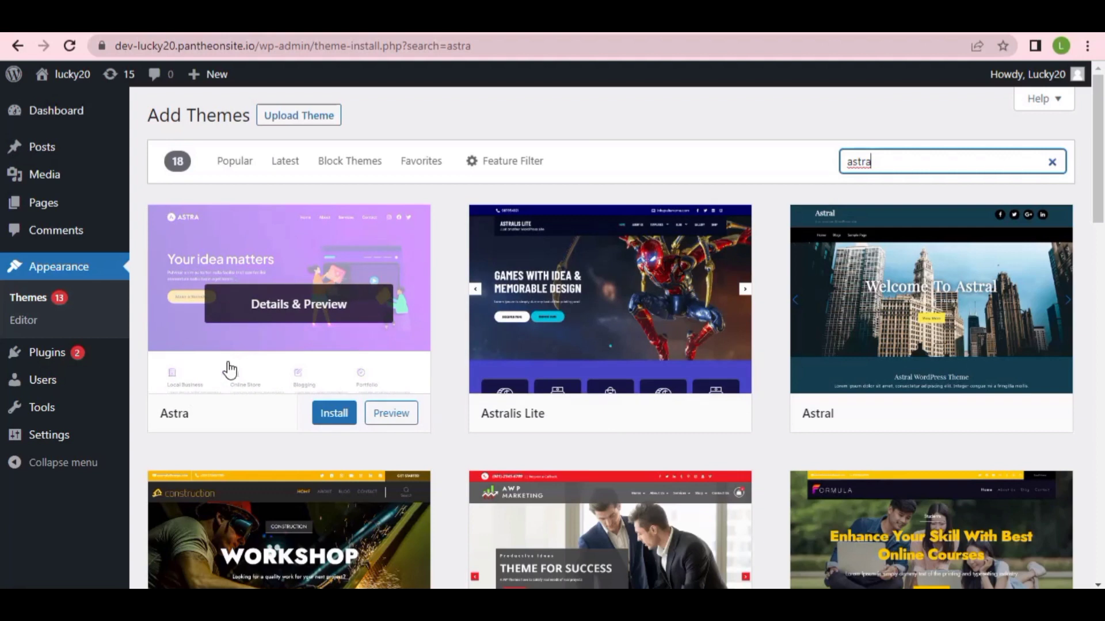
click(342, 424)
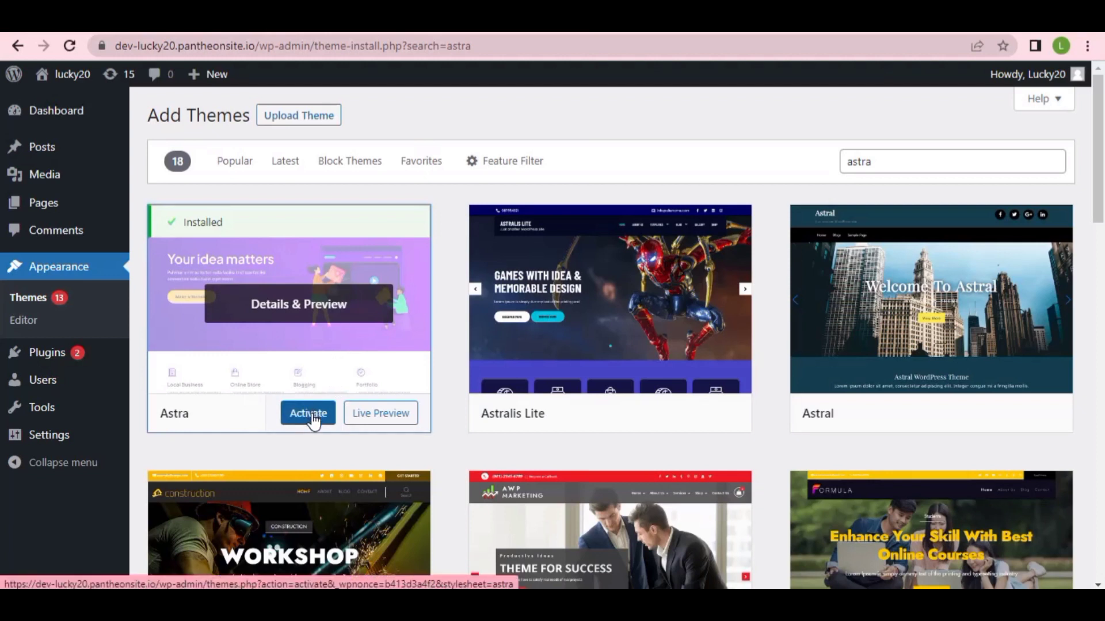
Step: Activate the newly installed Astra theme
click(313, 419)
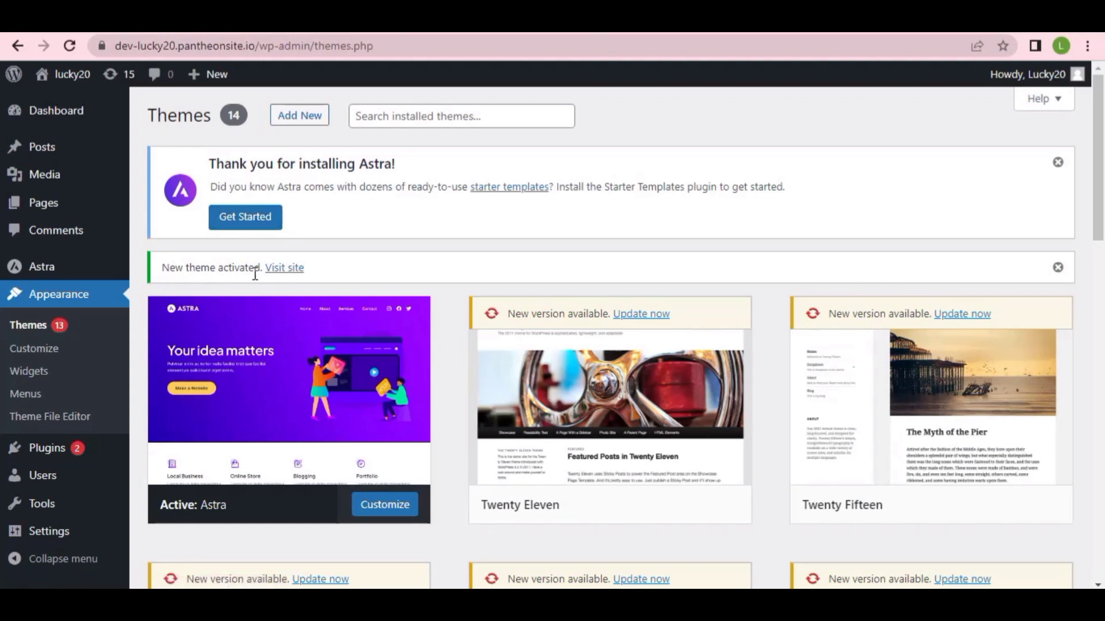
Step: Install the Starter Templates plugin from the Astra notice and launch Build Your Website Now
click(259, 225)
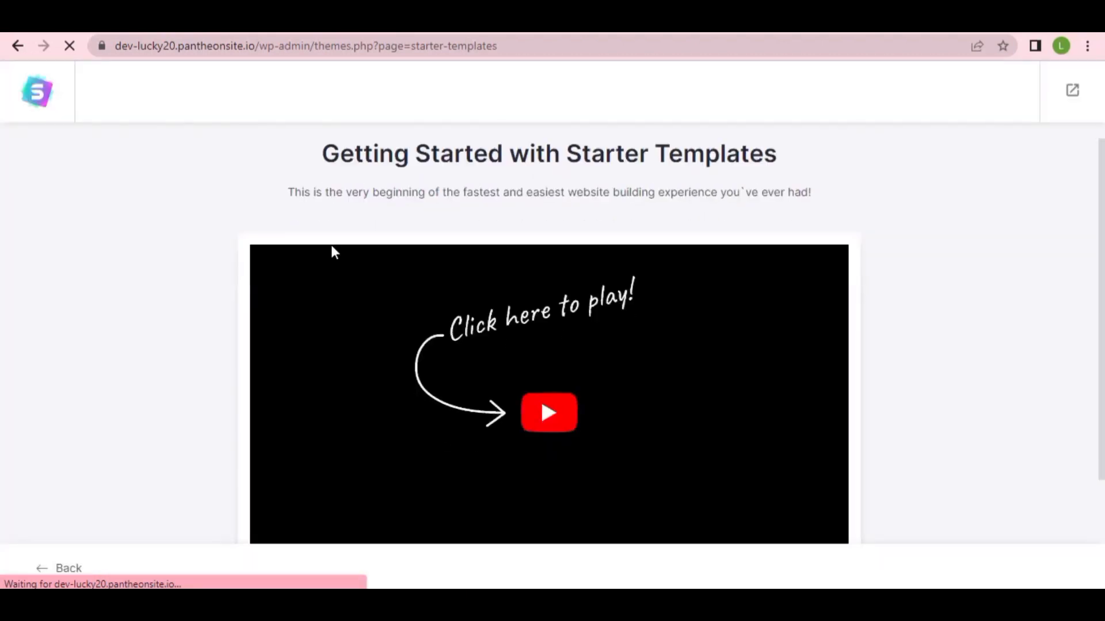
scroll(368, 414, down, 3)
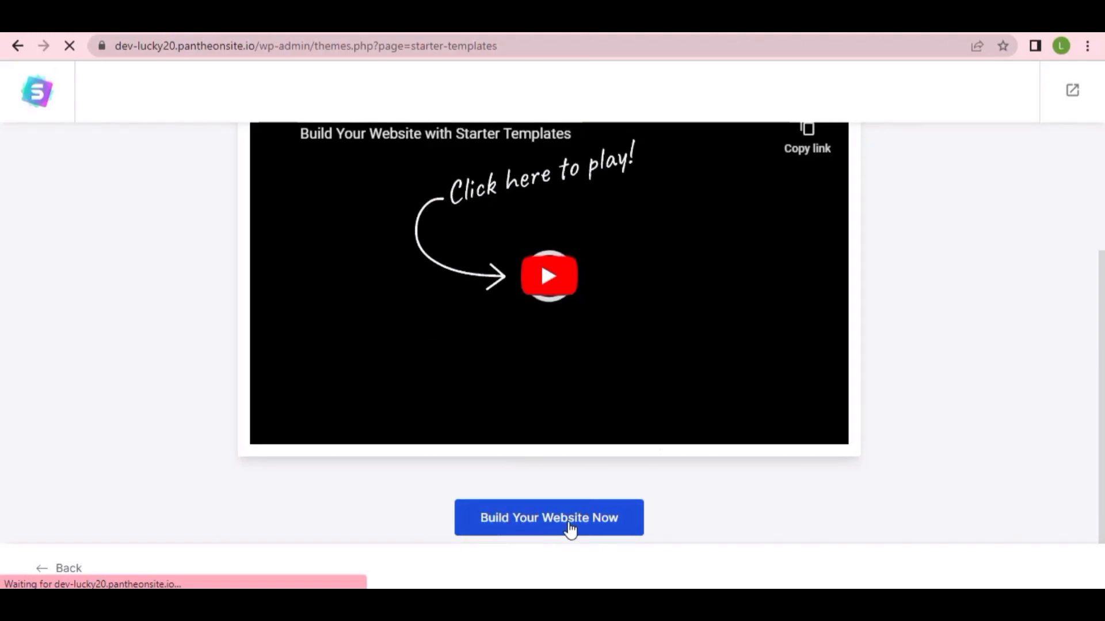
click(600, 522)
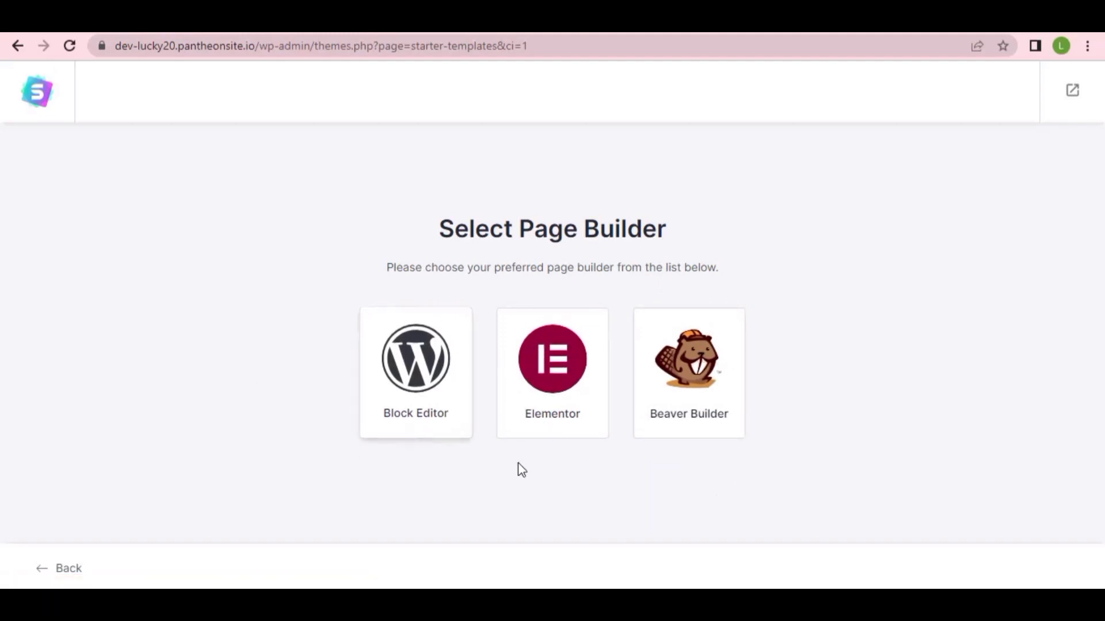
Step: Choose Elementor as the page builder and select the Lotus Spa starter template
click(563, 393)
scroll(416, 366, down, 3)
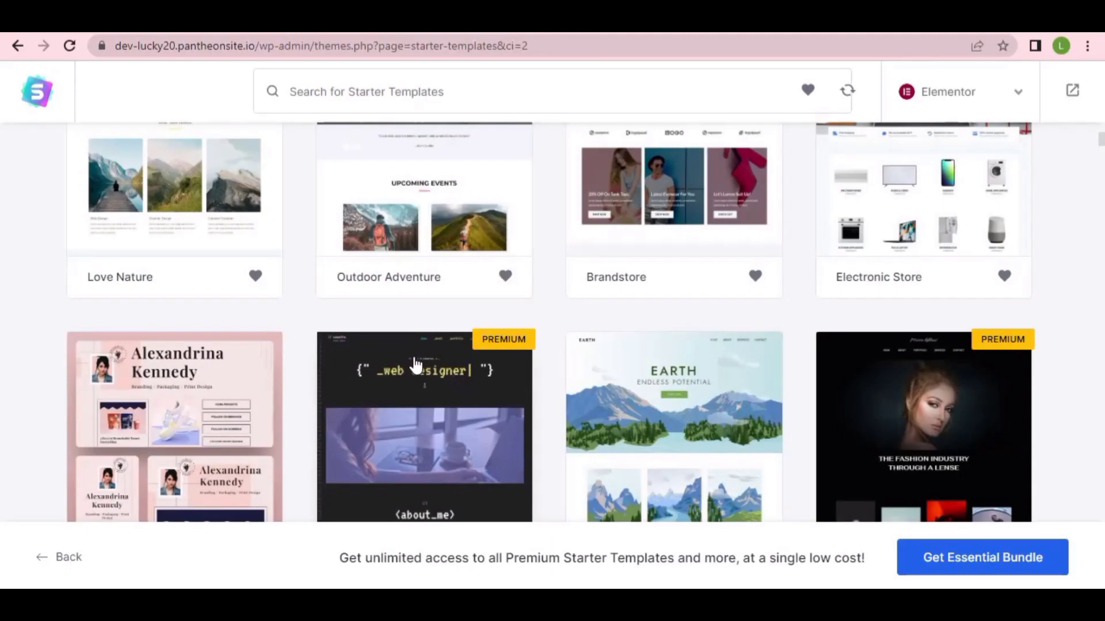
scroll(400, 361, up, 6)
scroll(348, 368, down, 4)
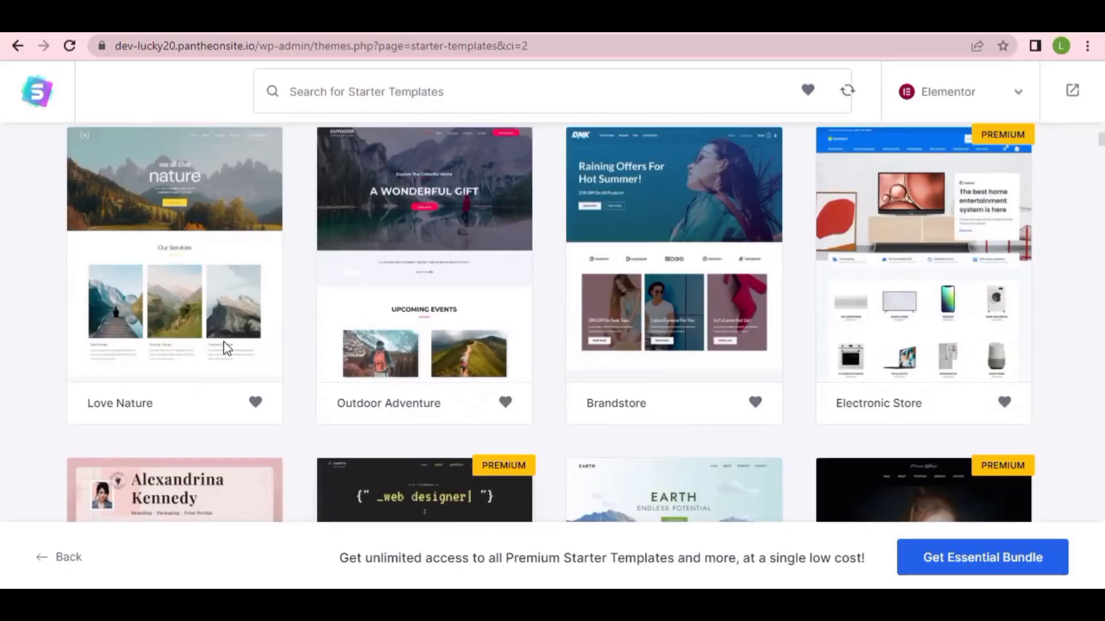
scroll(552, 336, down, 4)
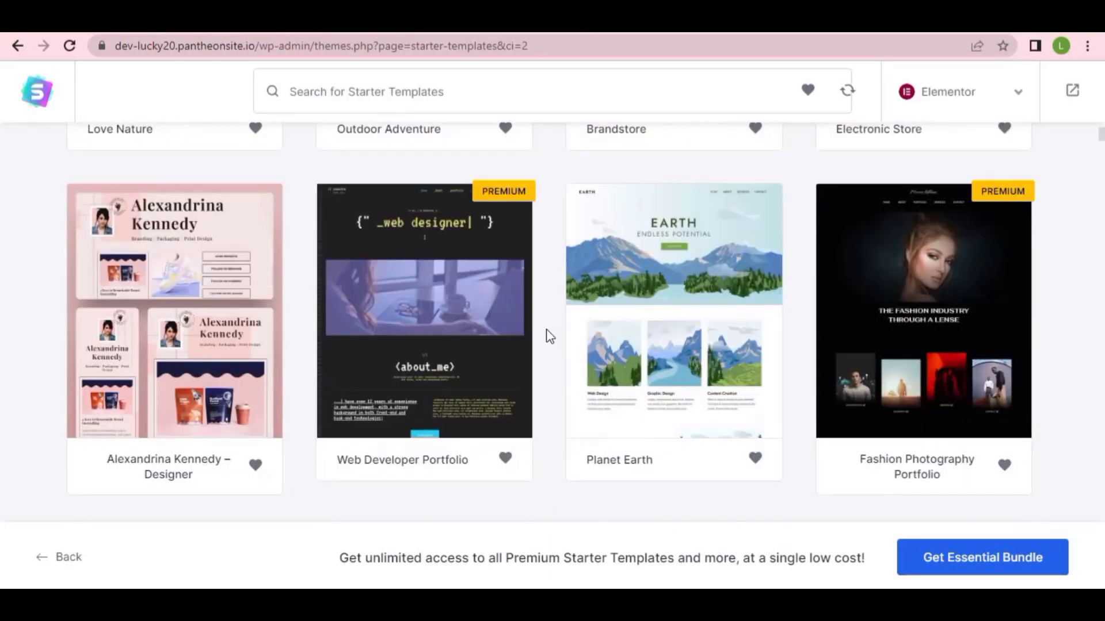
scroll(550, 337, down, 4)
scroll(432, 329, down, 3)
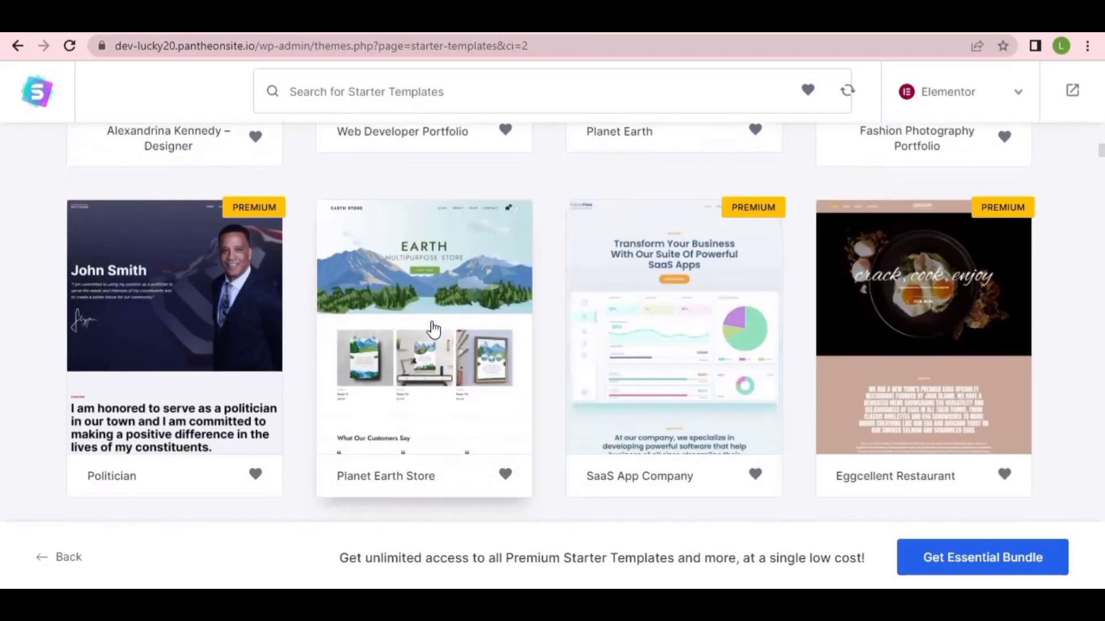
scroll(432, 329, down, 4)
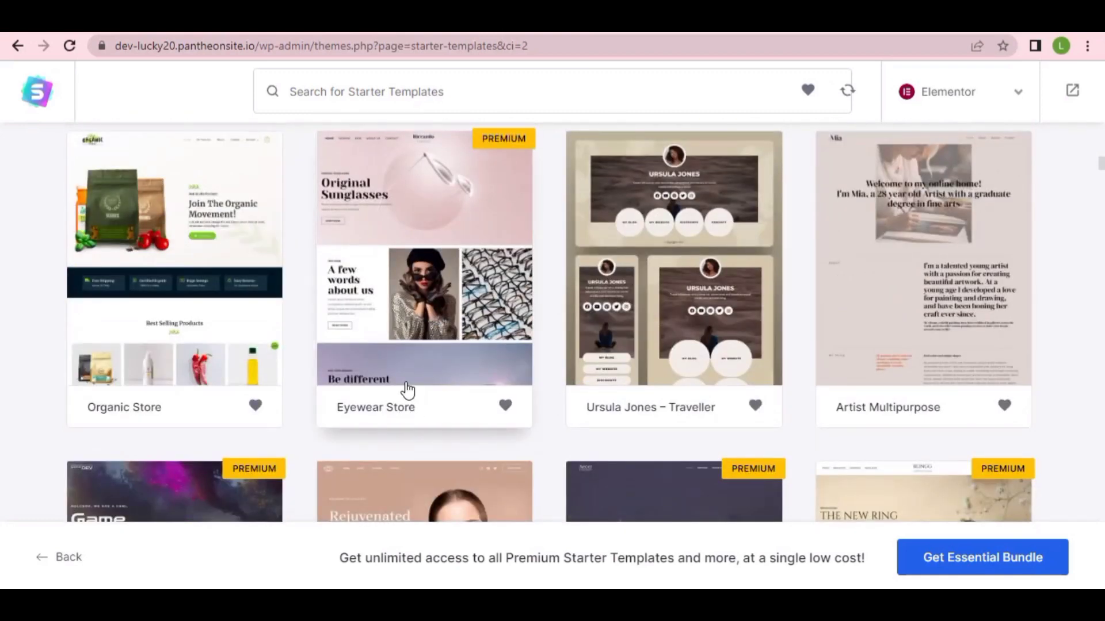
scroll(413, 387, down, 4)
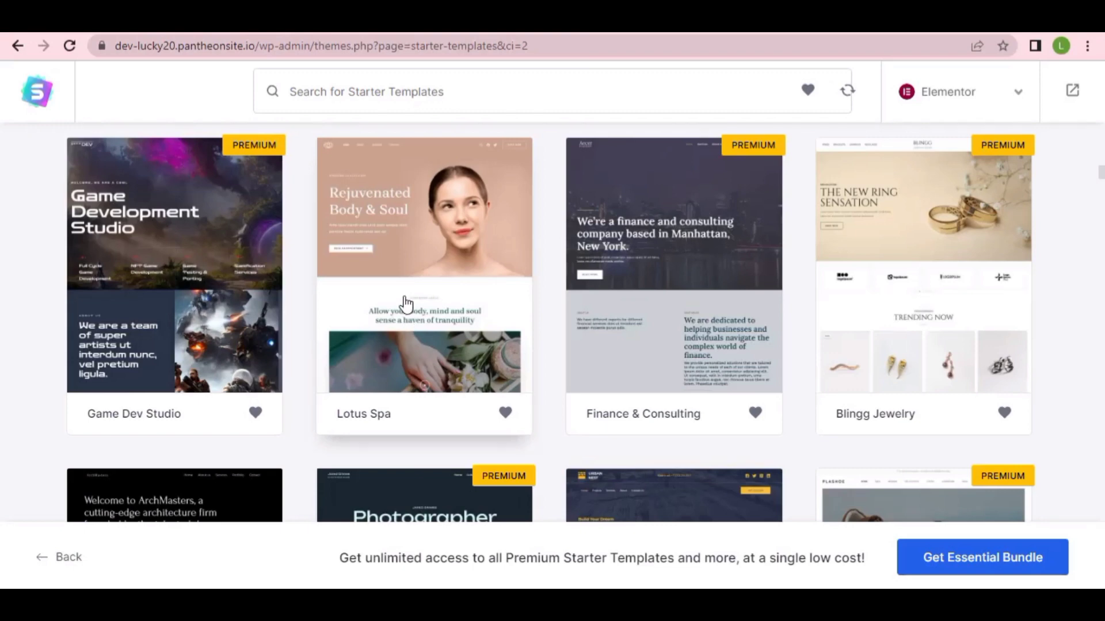
scroll(408, 311, down, 4)
scroll(414, 321, up, 4)
click(440, 342)
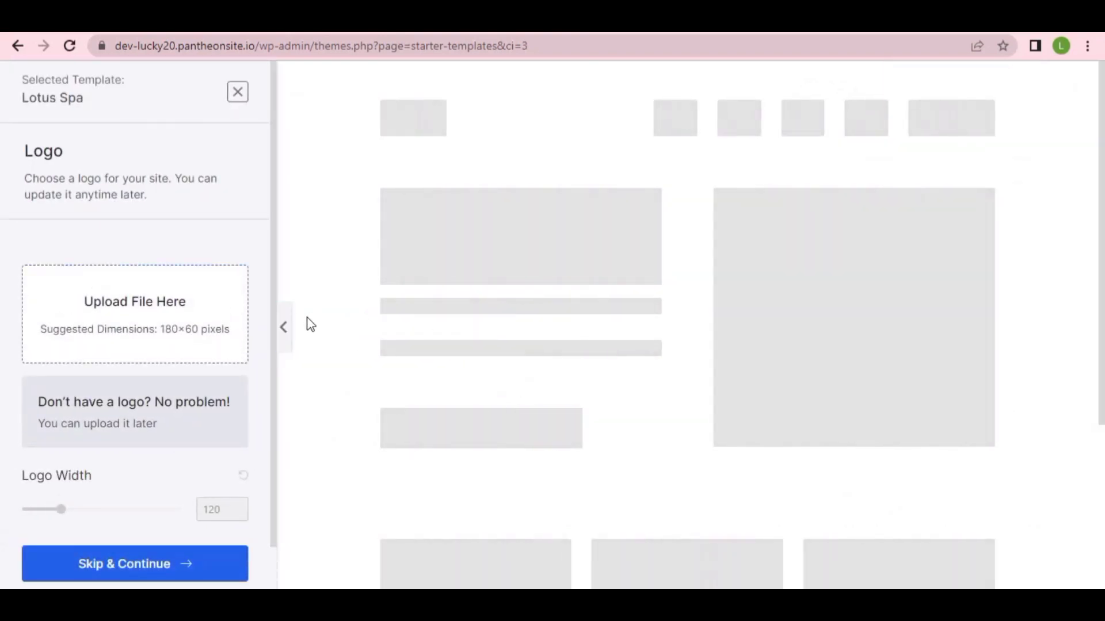
Step: Skip the logo step and keep the default colours and fonts
scroll(311, 325, down, 3)
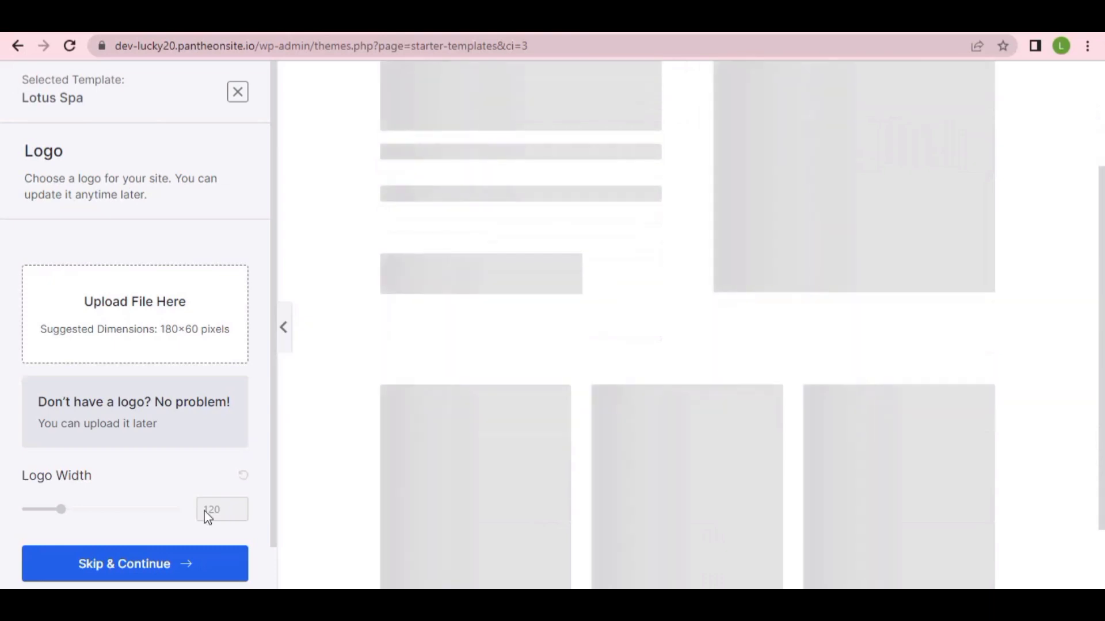
click(150, 565)
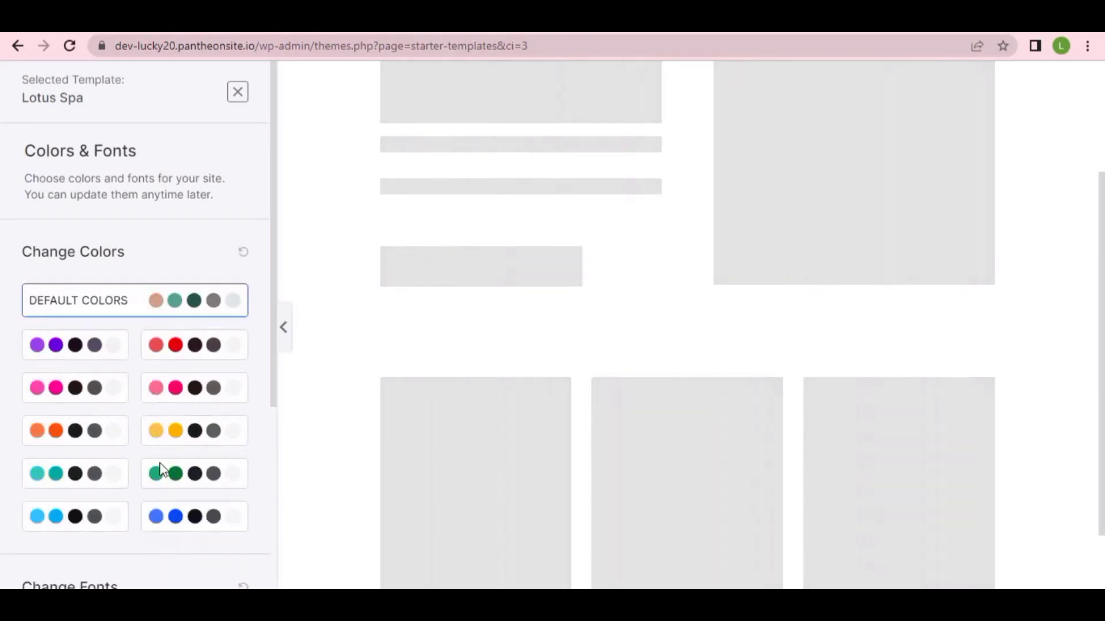
scroll(151, 527, down, 5)
click(149, 528)
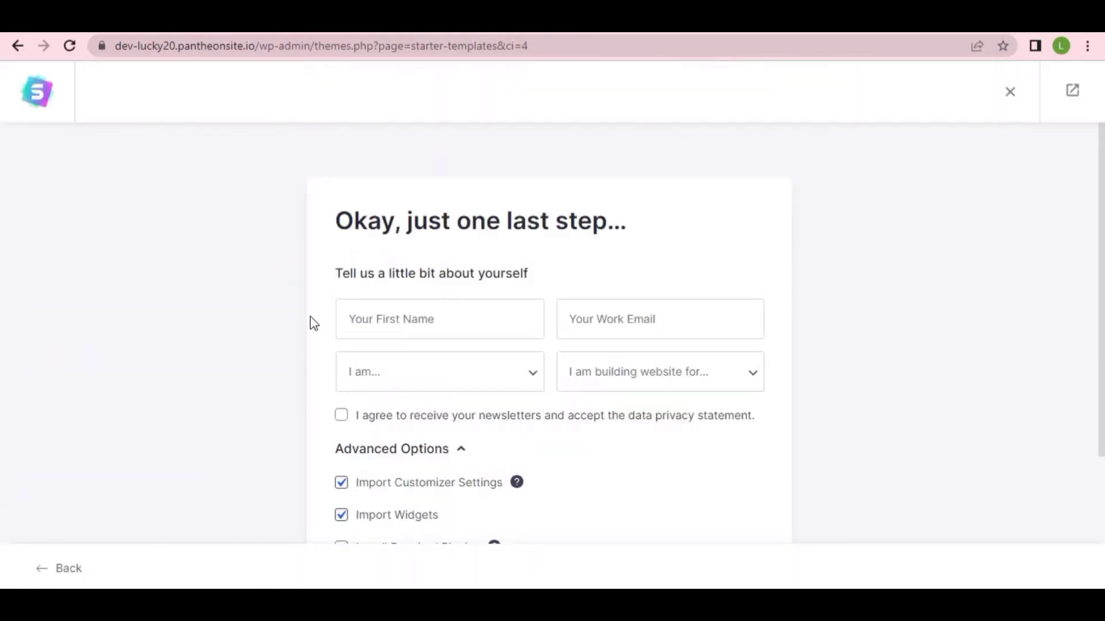
Step: Enter the first name and fill the work email from the saved autofill suggestion
scroll(324, 308, down, 3)
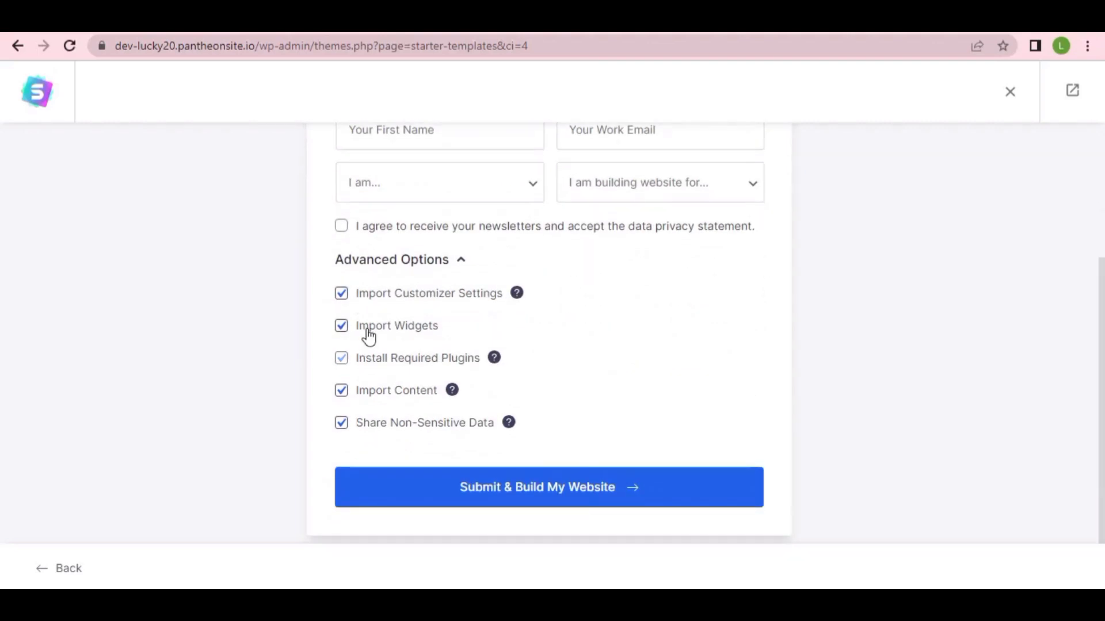
scroll(369, 336, up, 3)
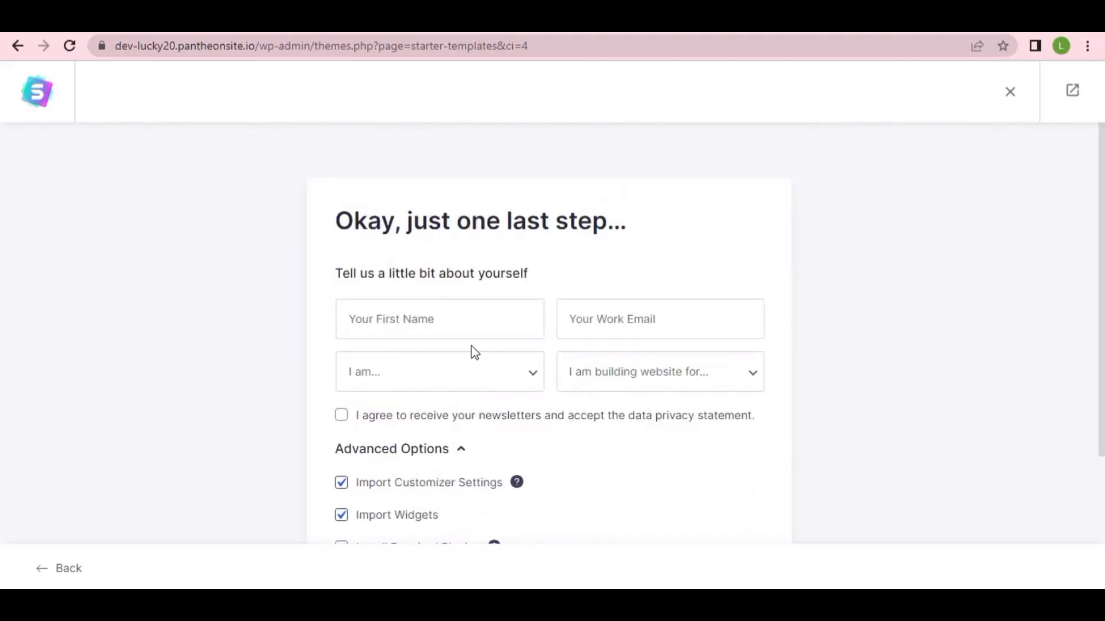
click(457, 318)
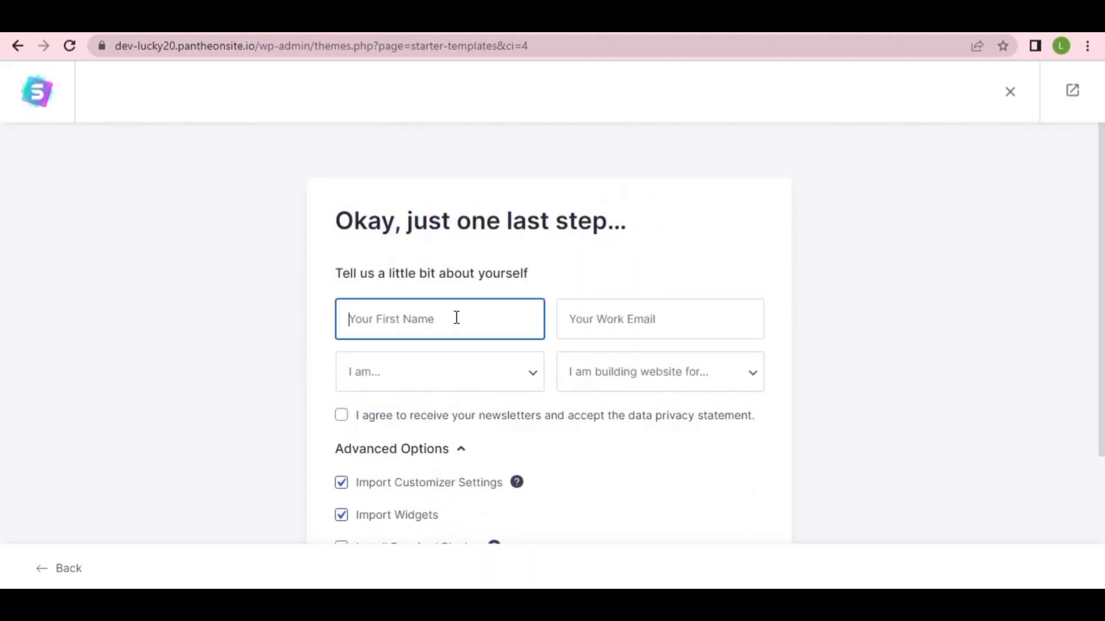
text(Eli)
click(636, 320)
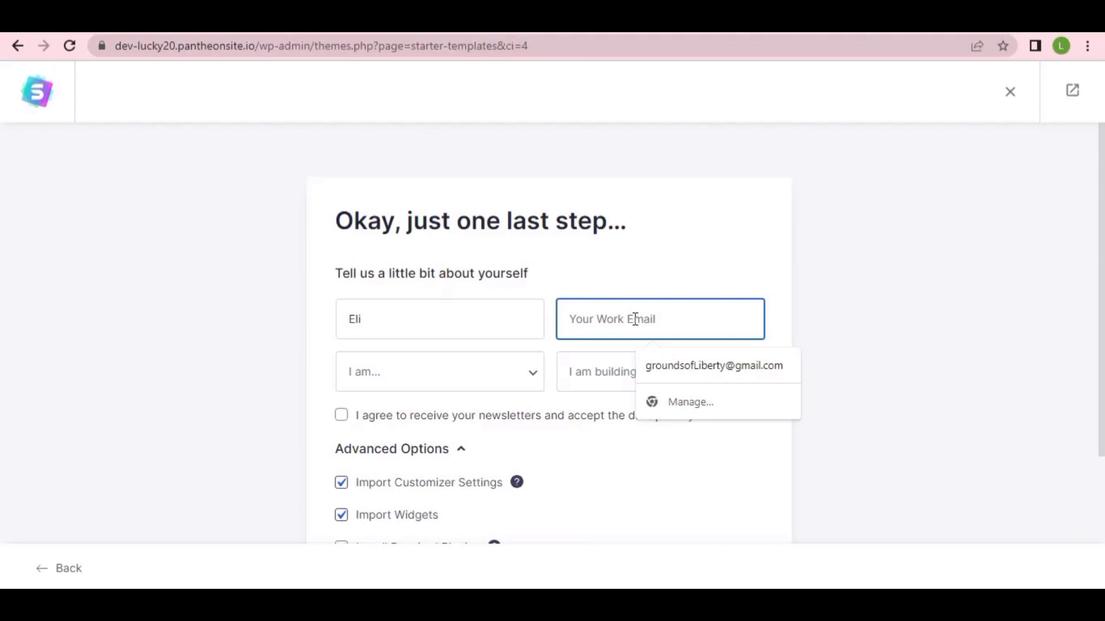
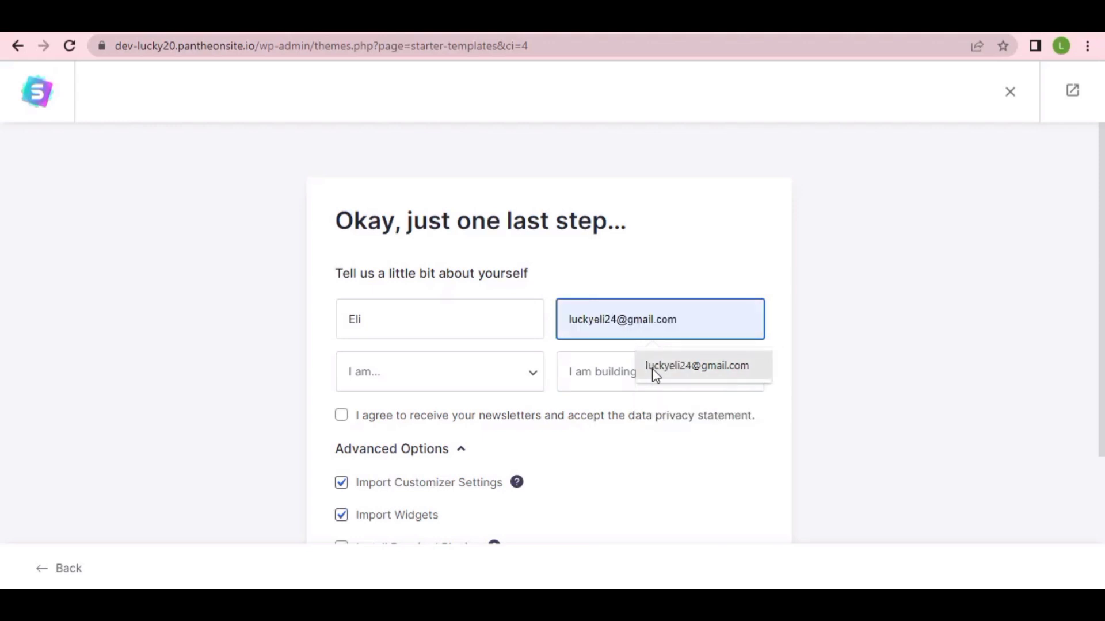
click(668, 366)
Step: Set the experience level to Beginner and submit to build the website
click(512, 373)
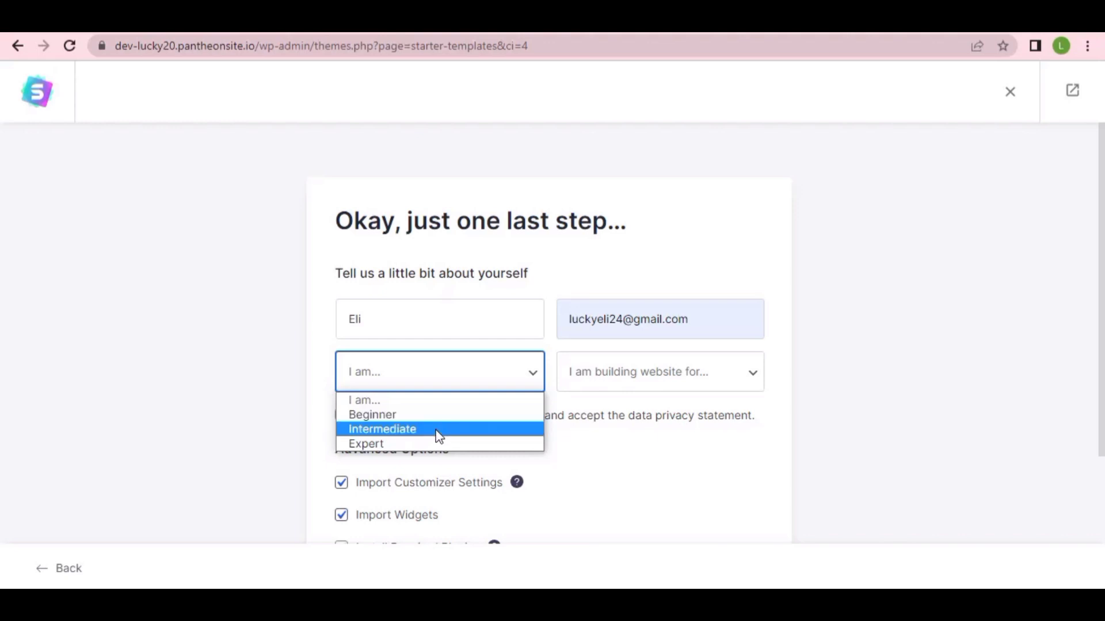
click(447, 416)
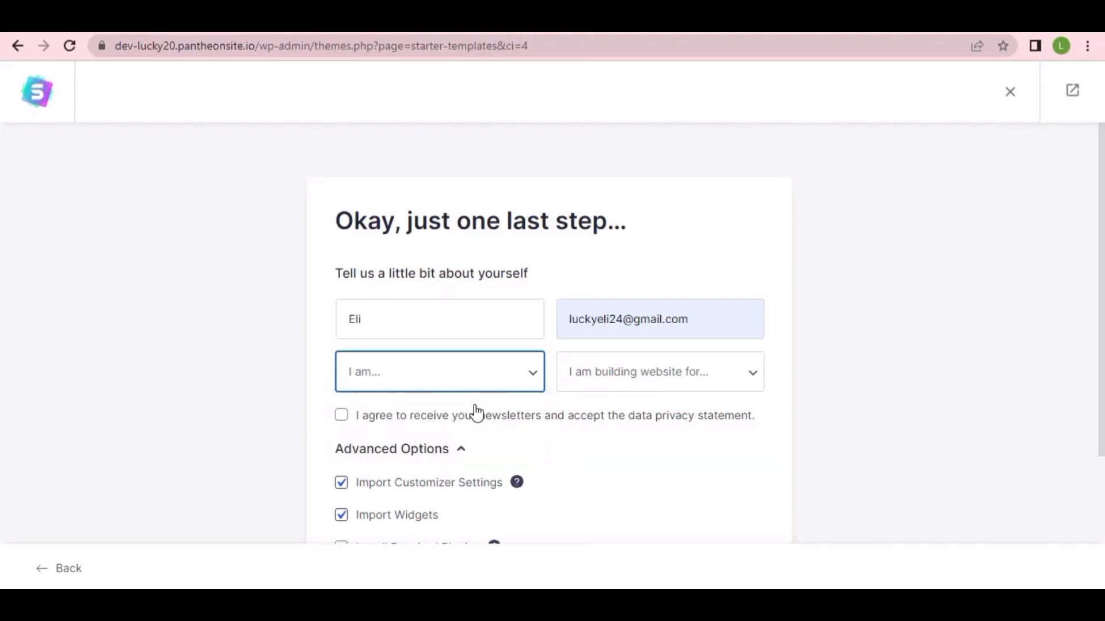
scroll(559, 428, down, 3)
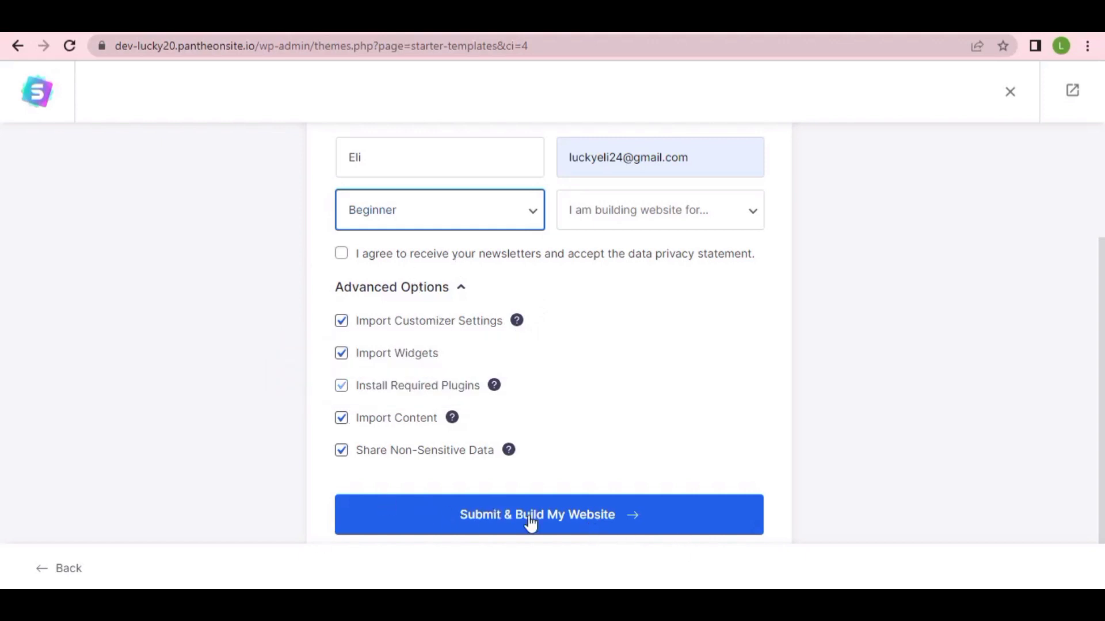
click(577, 526)
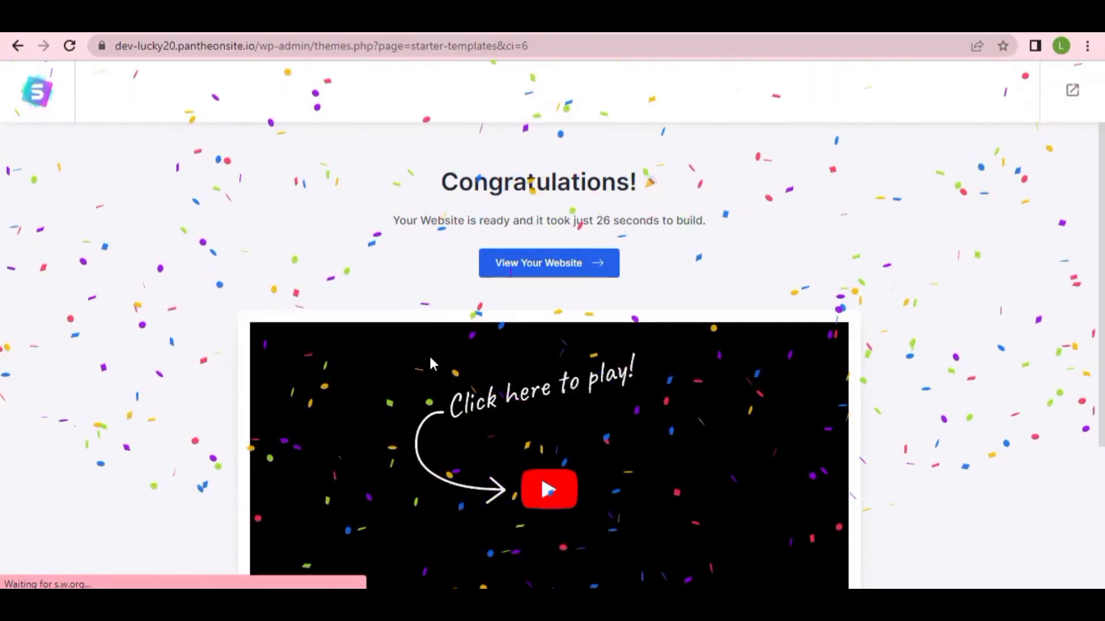
Step: From the Congratulations screen, view the newly built Lotus Spa website live
mouse_move(437, 352)
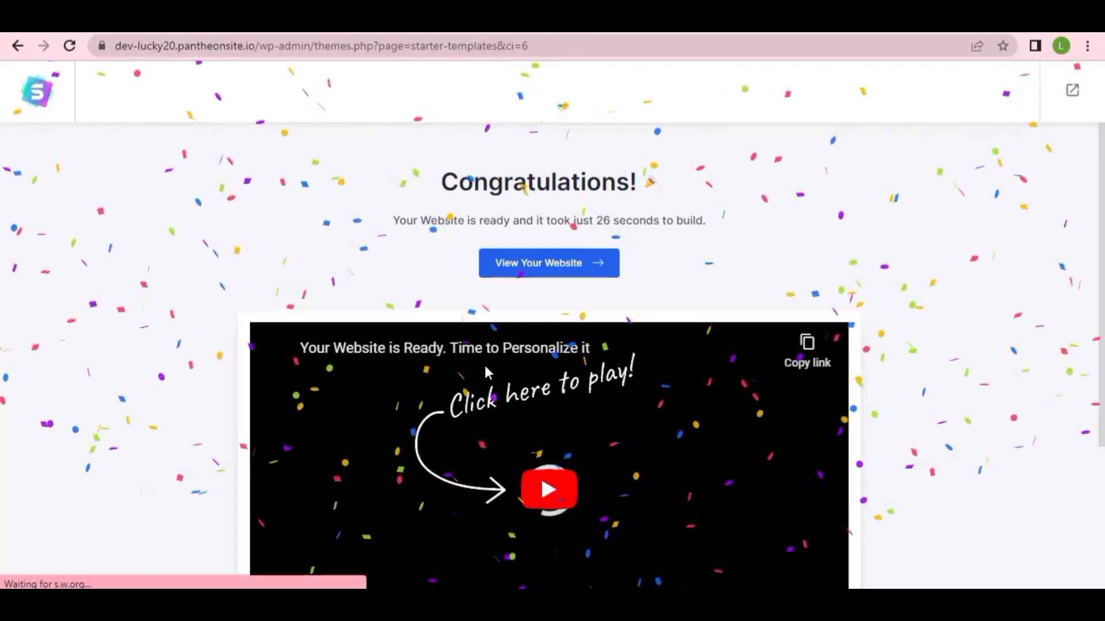
click(526, 268)
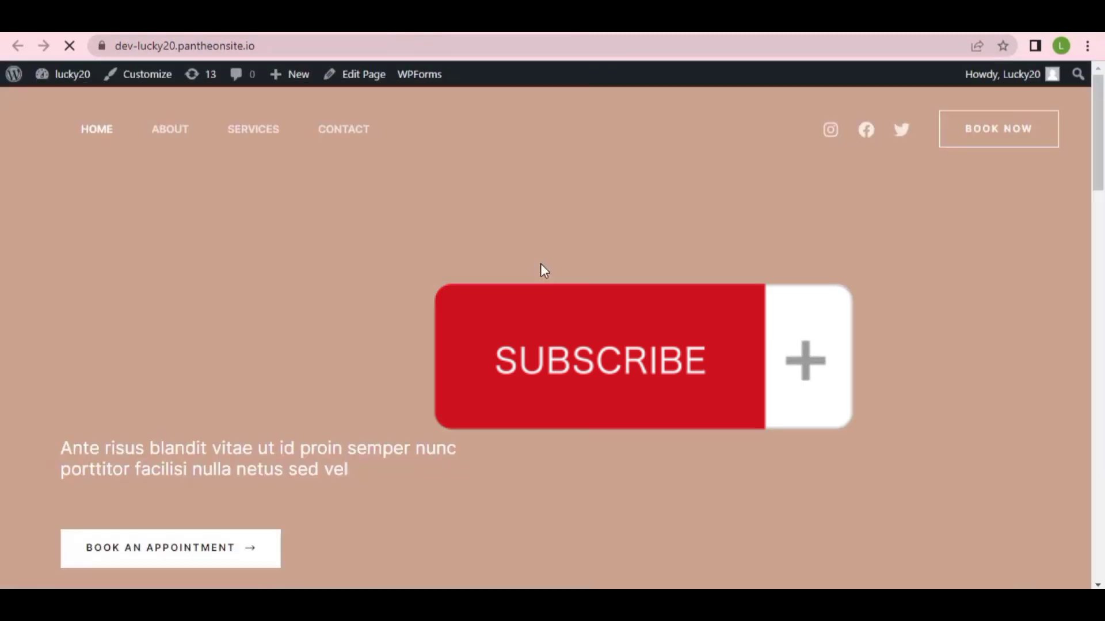
Step: Scroll through the Lotus Spa home page and back up to the 'Rejuvenated Body & Soul' hero
scroll(507, 276, down, 4)
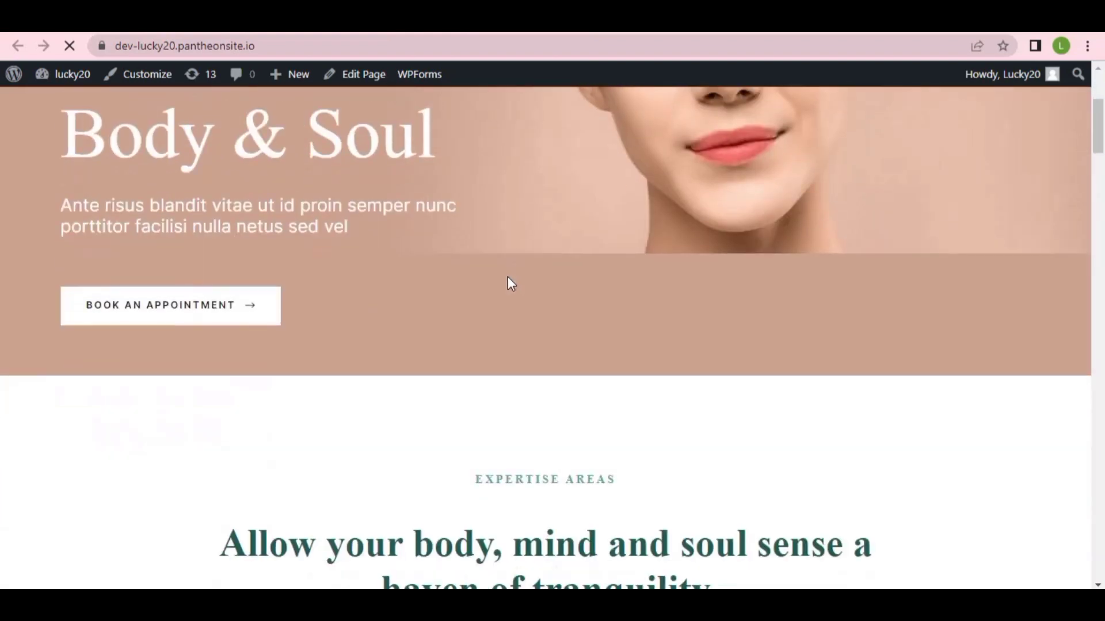
scroll(513, 296, up, 3)
scroll(513, 295, down, 10)
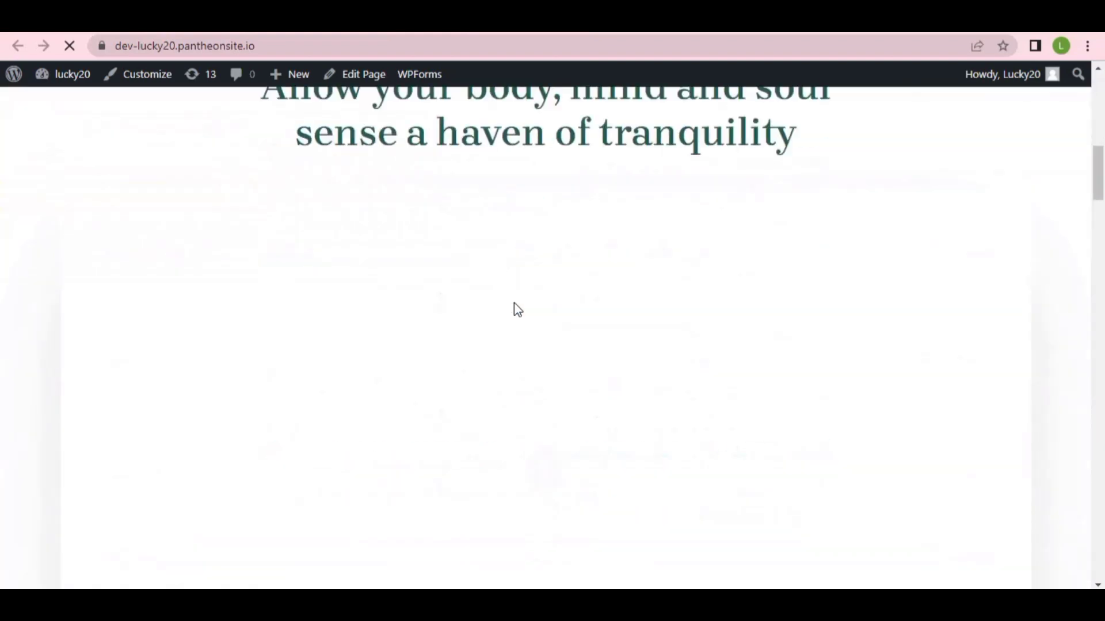
scroll(521, 334, up, 10)
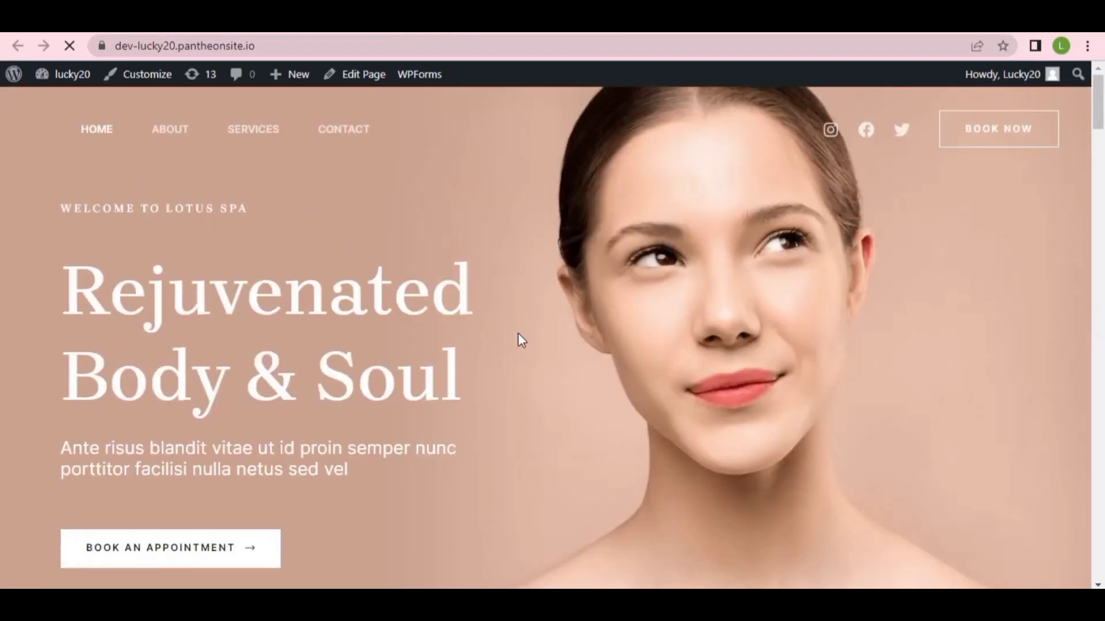
scroll(519, 335, down, 14)
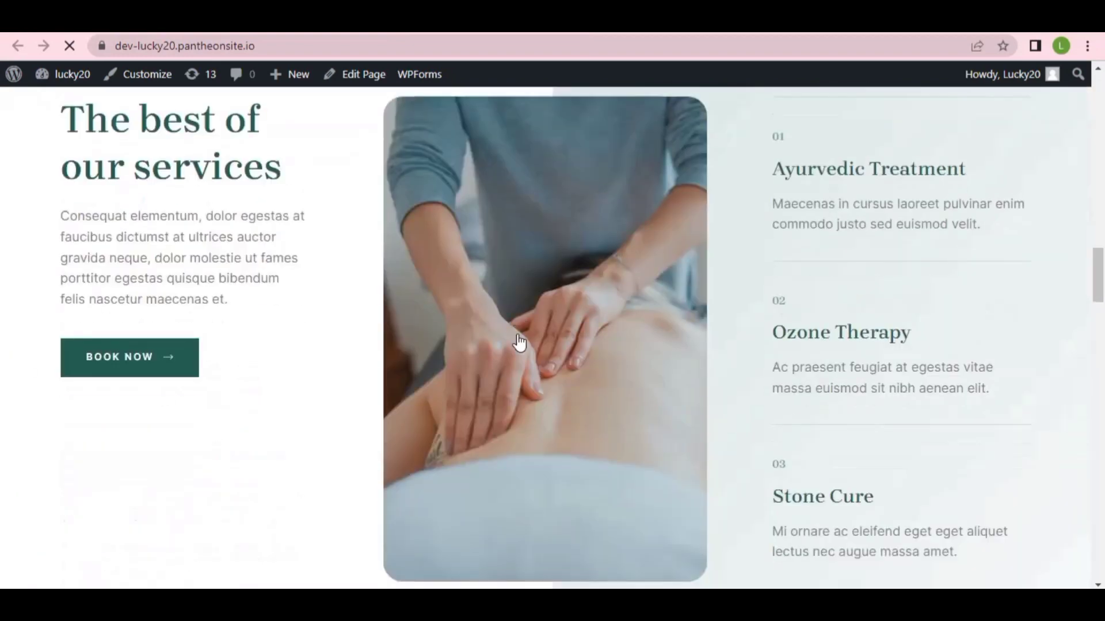
scroll(519, 342, up, 14)
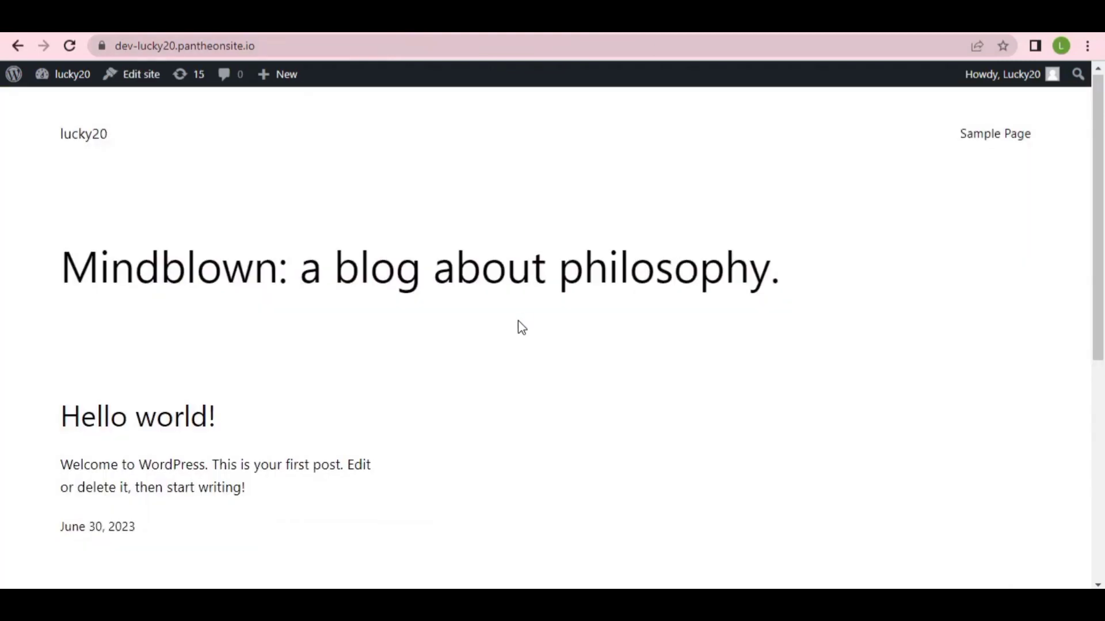
scroll(518, 320, down, 4)
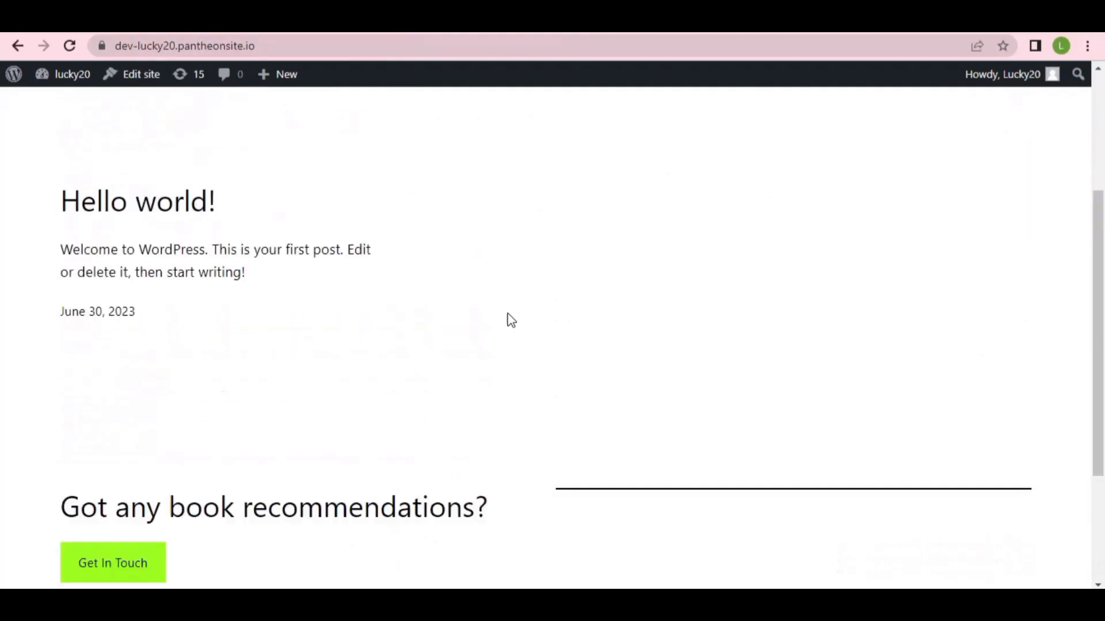
scroll(510, 319, up, 4)
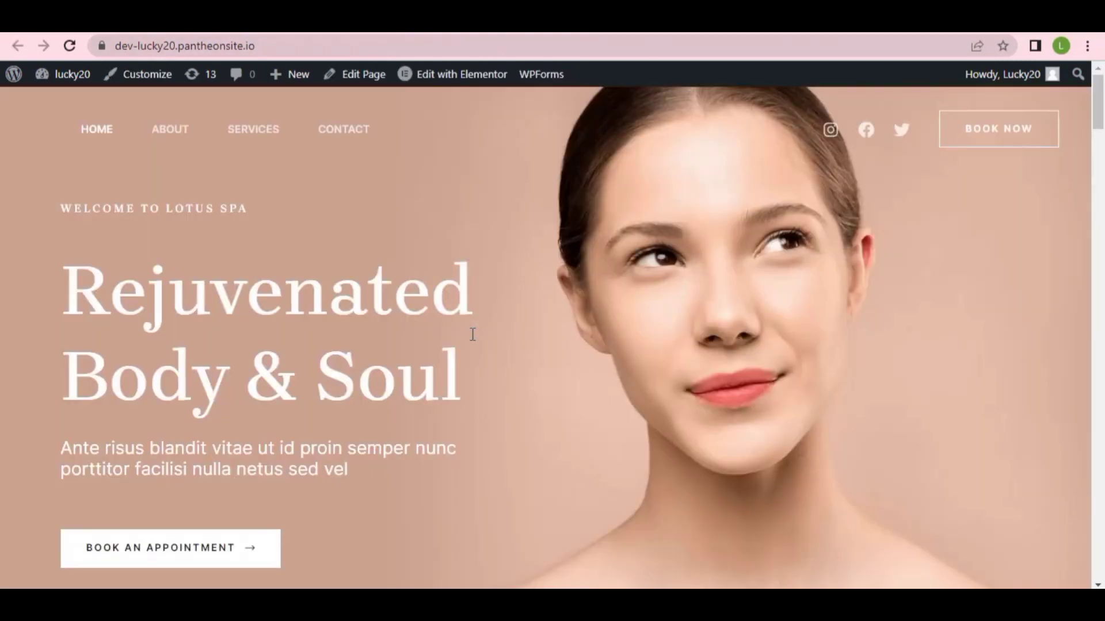
scroll(472, 335, down, 3)
scroll(471, 336, up, 3)
scroll(384, 496, down, 5)
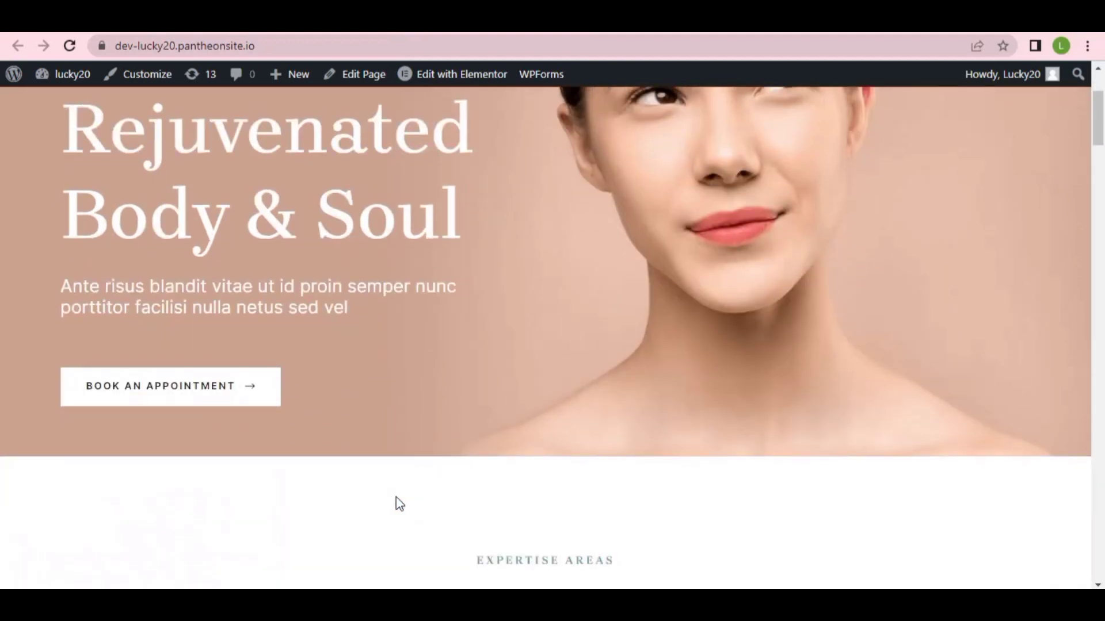
scroll(382, 482, up, 5)
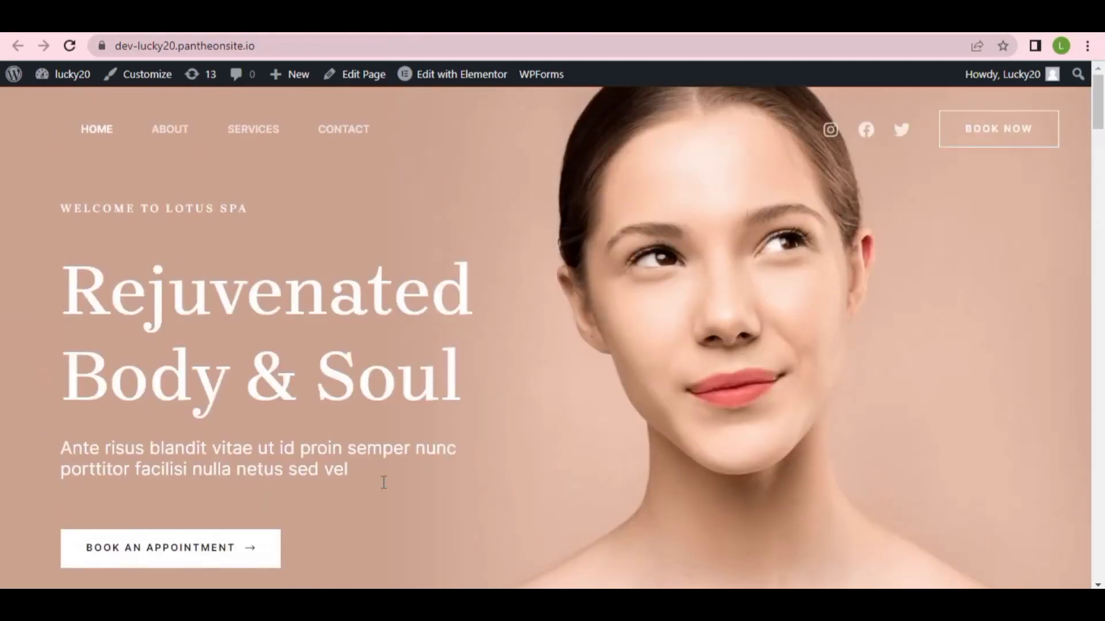
scroll(373, 488, down, 10)
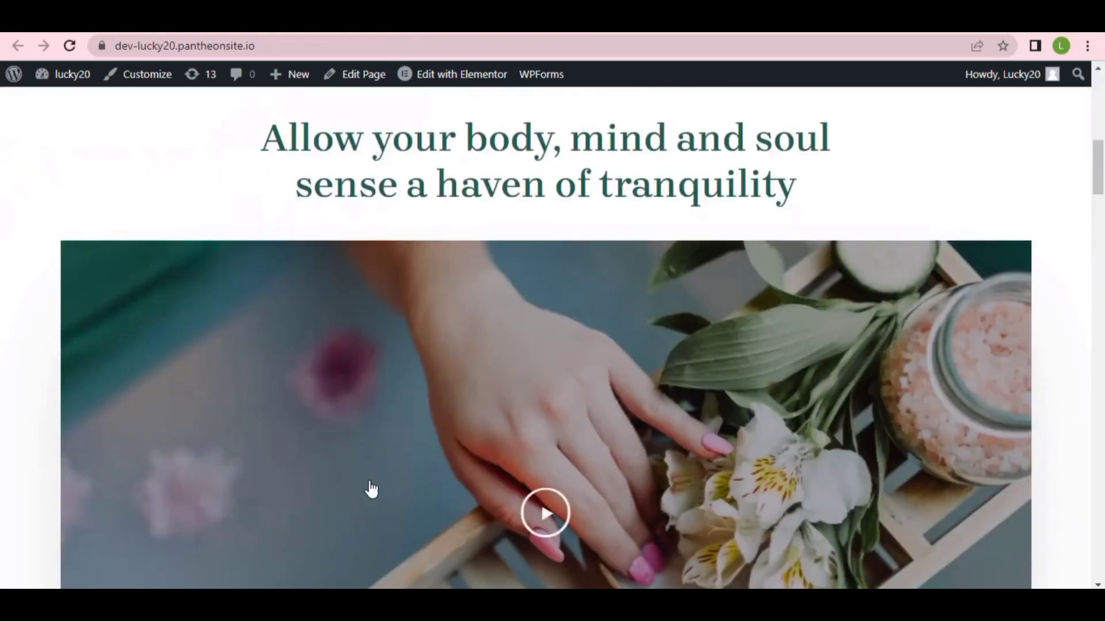
scroll(371, 488, up, 4)
scroll(372, 488, up, 6)
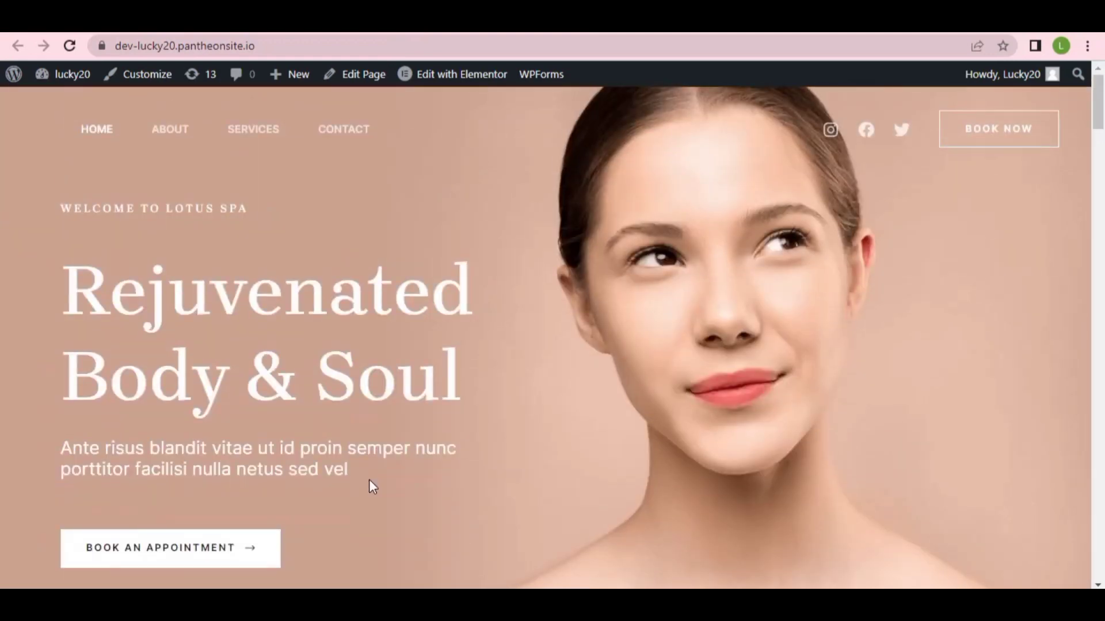